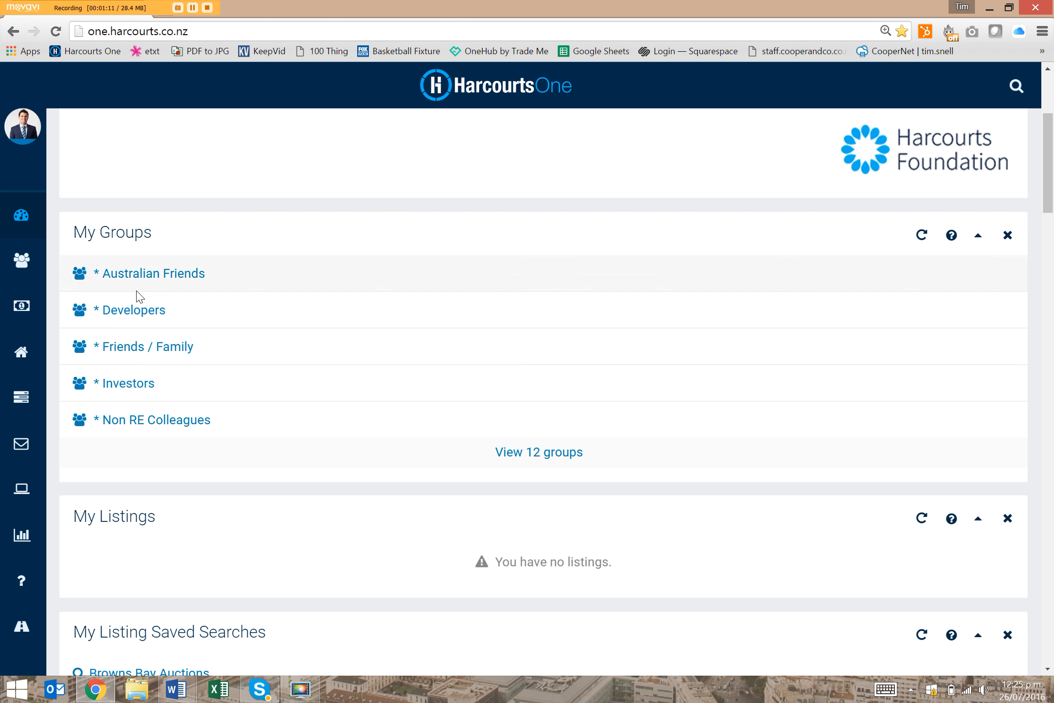
Search My Contacts with an In Group rule for the * Friends / Family (Personal) group
{"action": "left_click", "coordinate": [25, 264]}
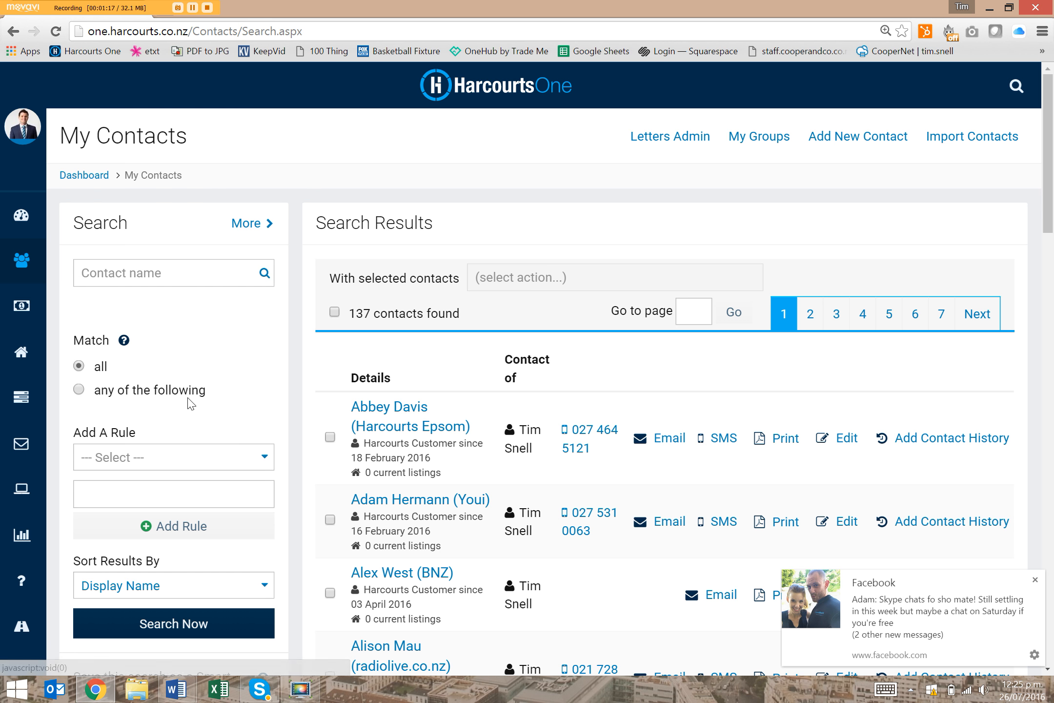
{"action": "left_click", "coordinate": [166, 461]}
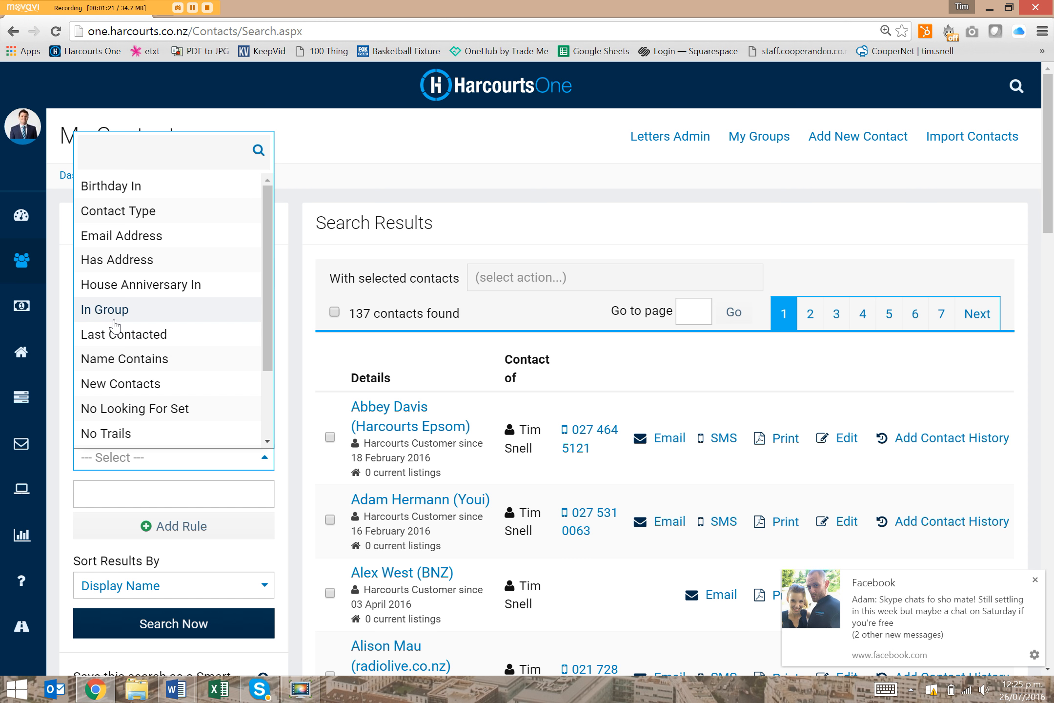
{"action": "left_click", "coordinate": [144, 312]}
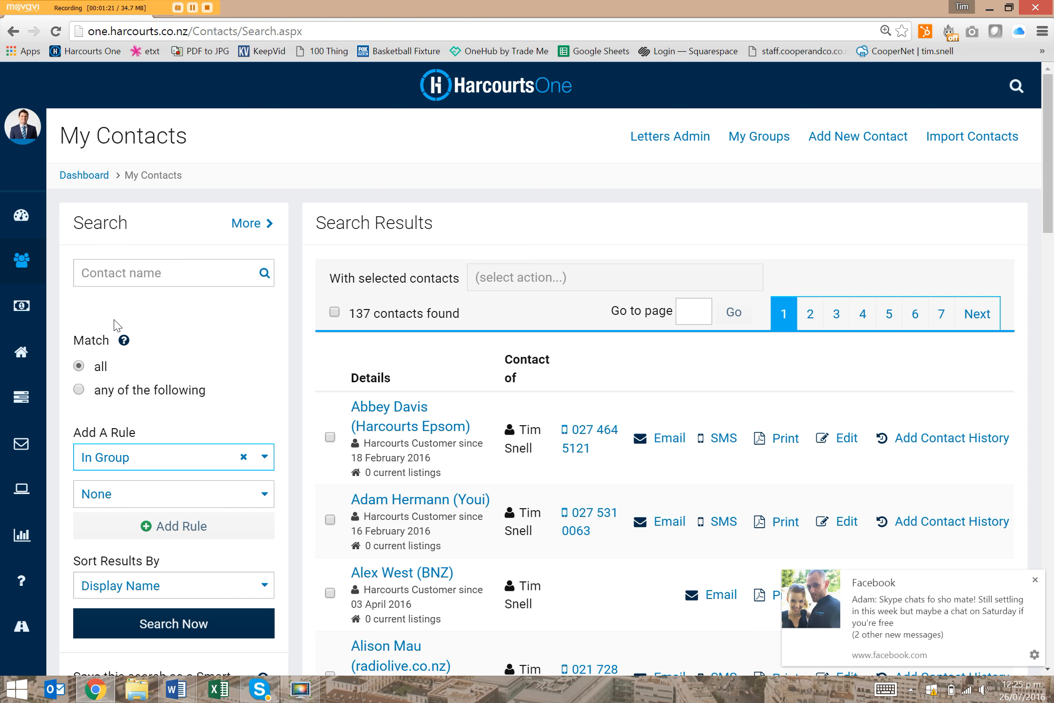
{"action": "left_click", "coordinate": [244, 497]}
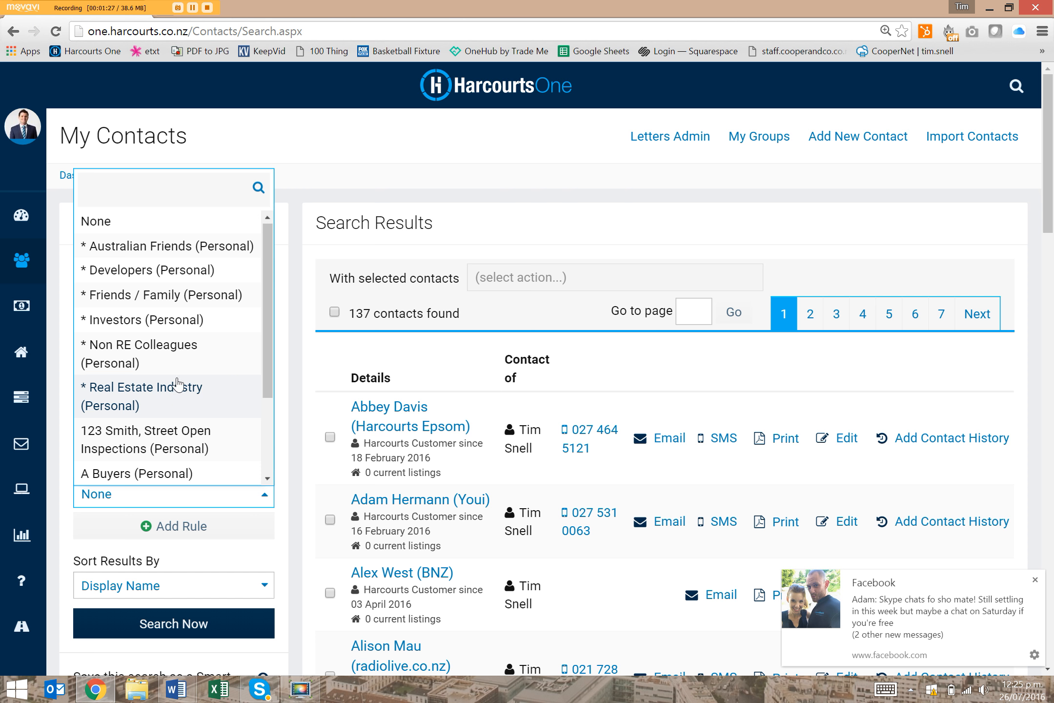
{"action": "left_click", "coordinate": [173, 296]}
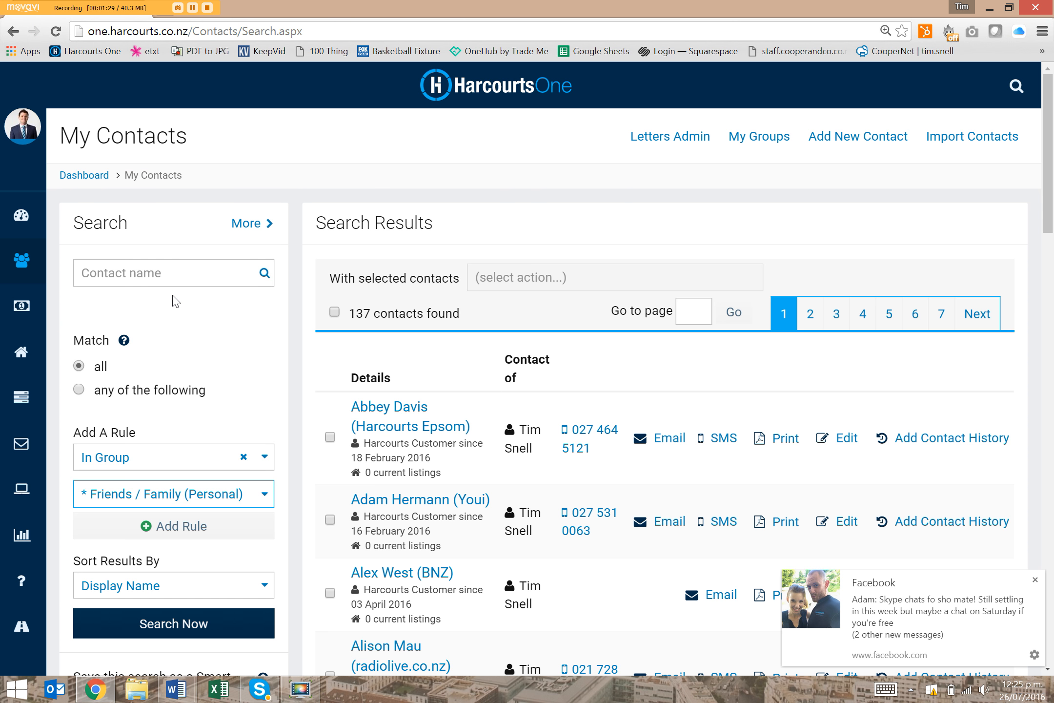
{"action": "left_click", "coordinate": [165, 532]}
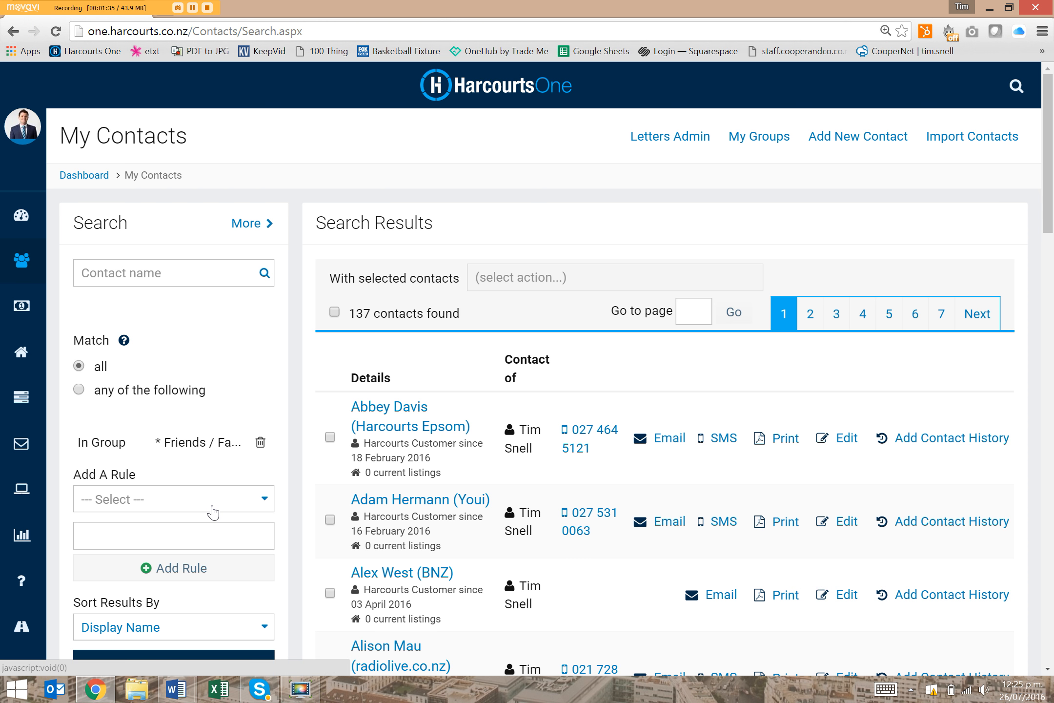
{"action": "scroll", "coordinate": [213, 512], "scroll_direction": "down", "scroll_amount": 6}
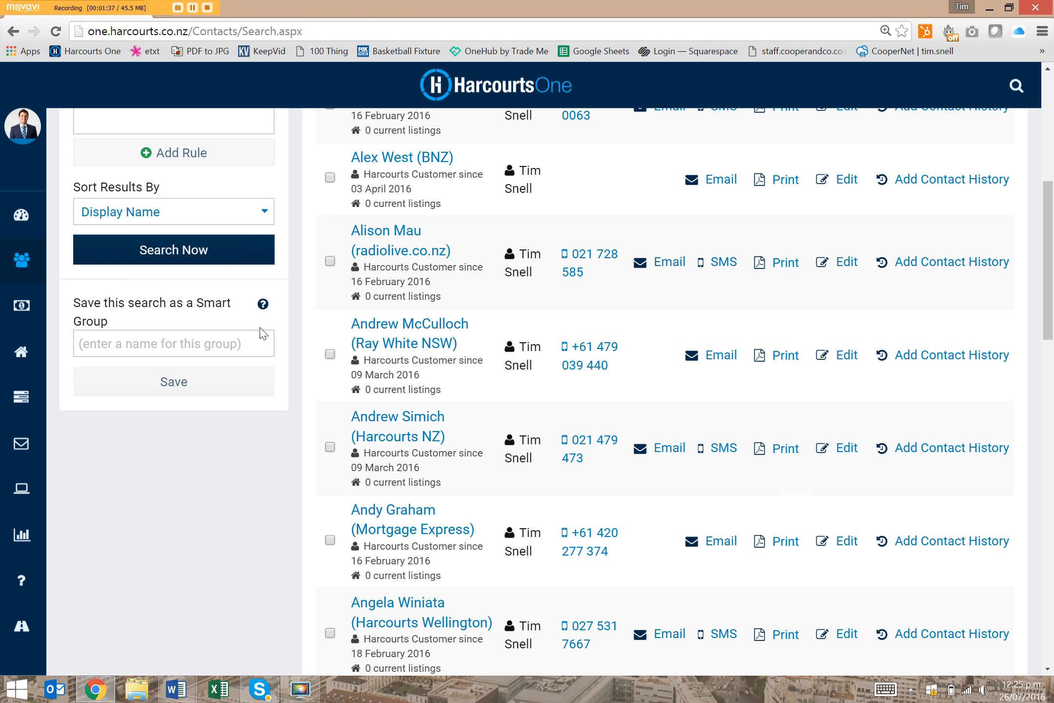
{"action": "left_click", "coordinate": [207, 250]}
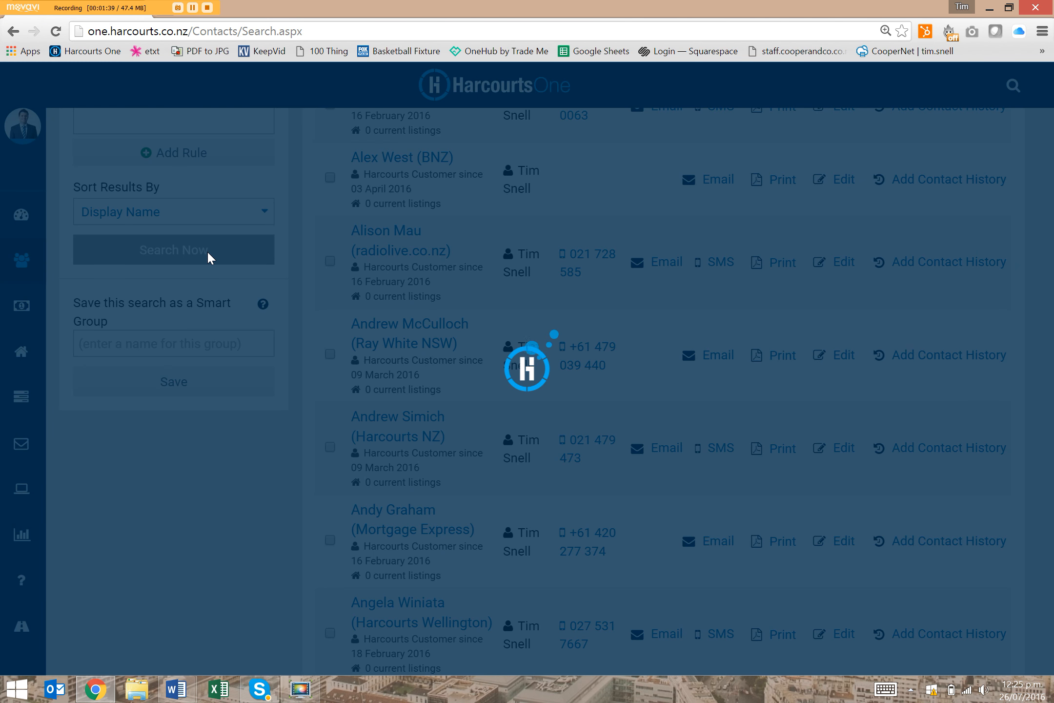
{"action": "scroll", "coordinate": [604, 342], "scroll_direction": "up", "scroll_amount": 6}
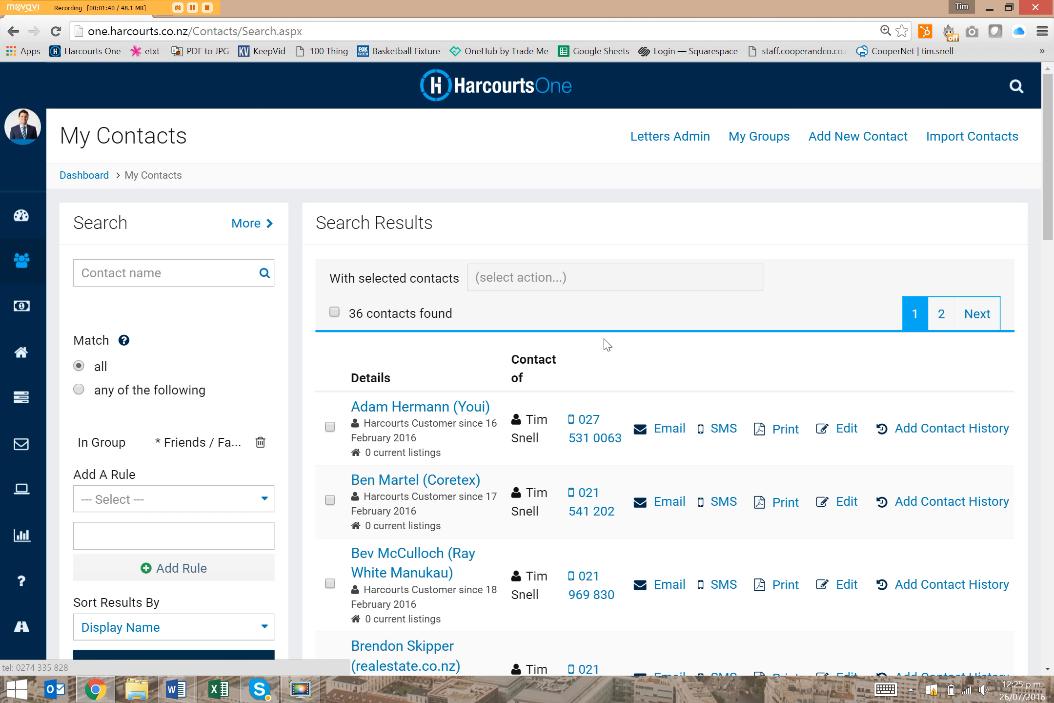
Select all the contacts found and export them as a Mail merge CSV
{"action": "left_click", "coordinate": [335, 312]}
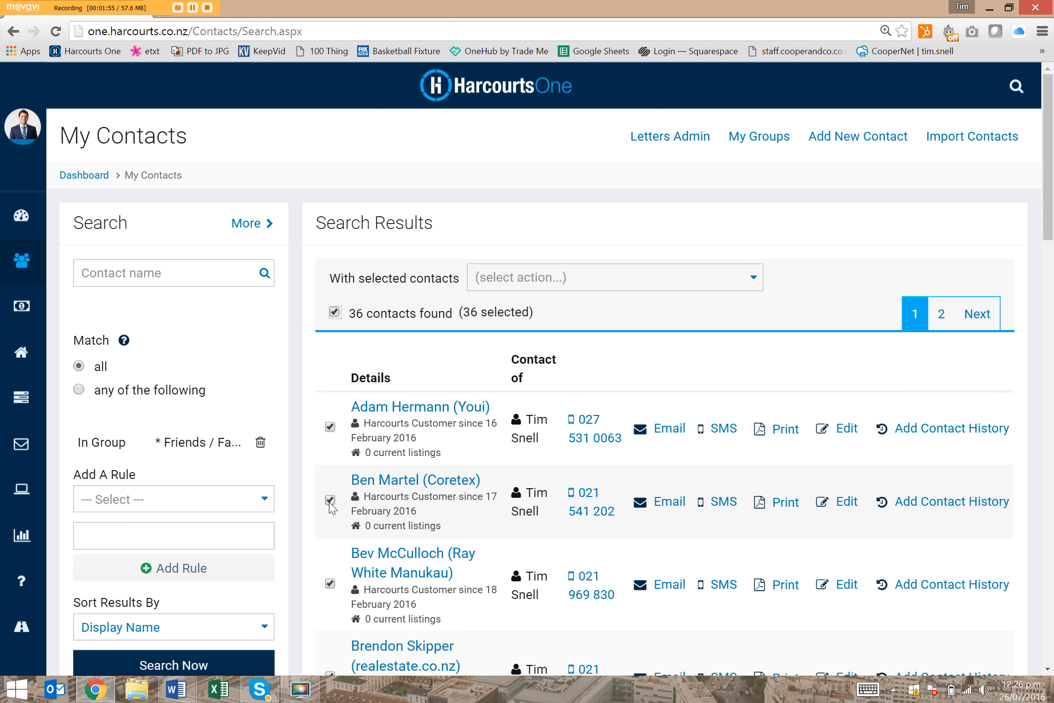
{"action": "left_click", "coordinate": [591, 286]}
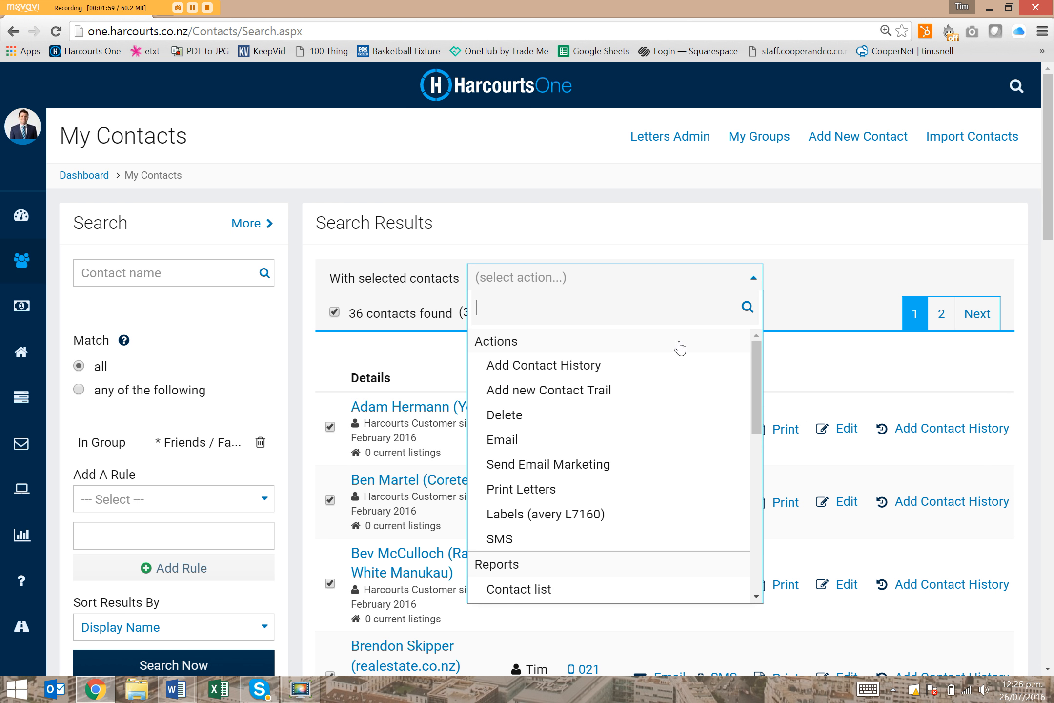
{"action": "left_click_drag", "start_coordinate": [757, 413], "coordinate": [748, 490]}
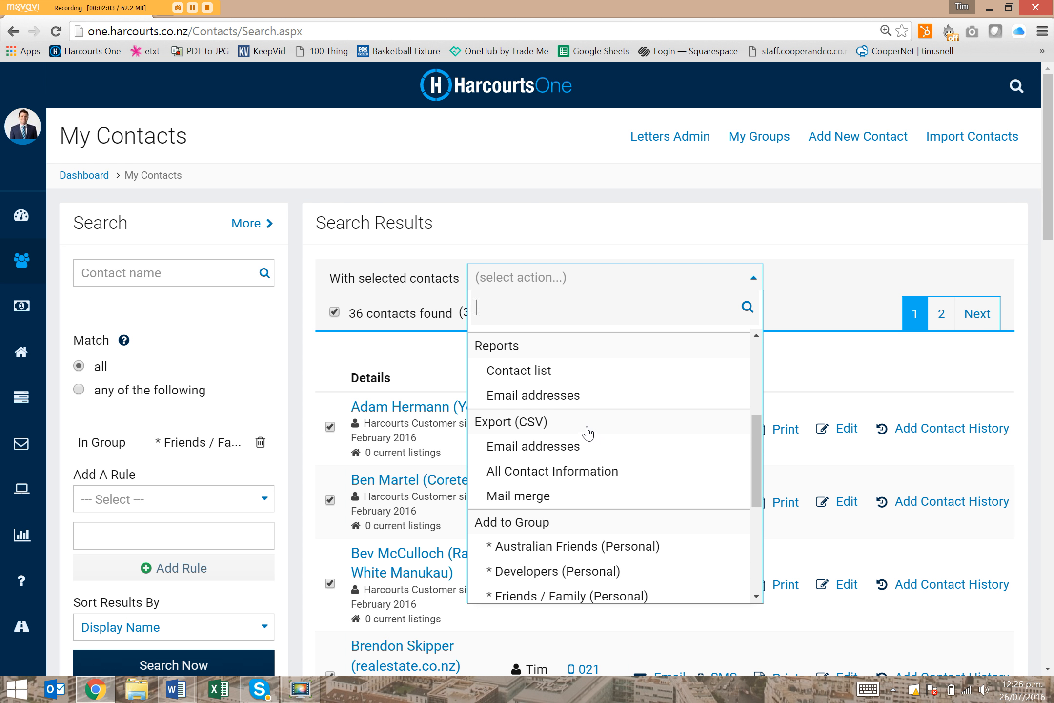
{"action": "left_click", "coordinate": [506, 498]}
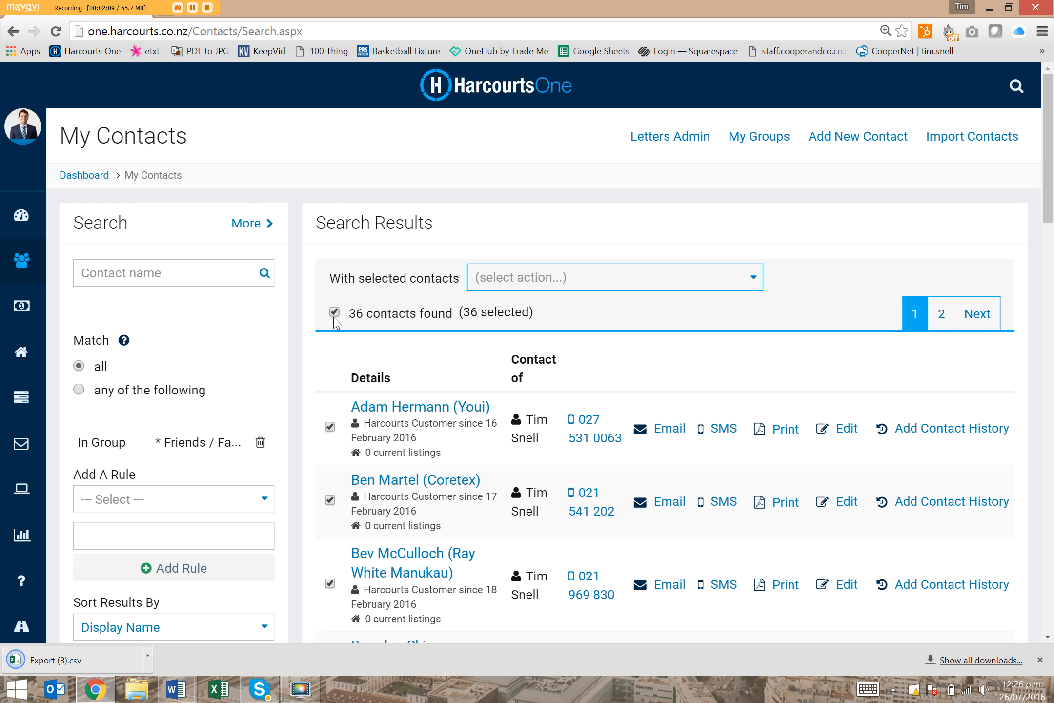
{"action": "left_click", "coordinate": [571, 282]}
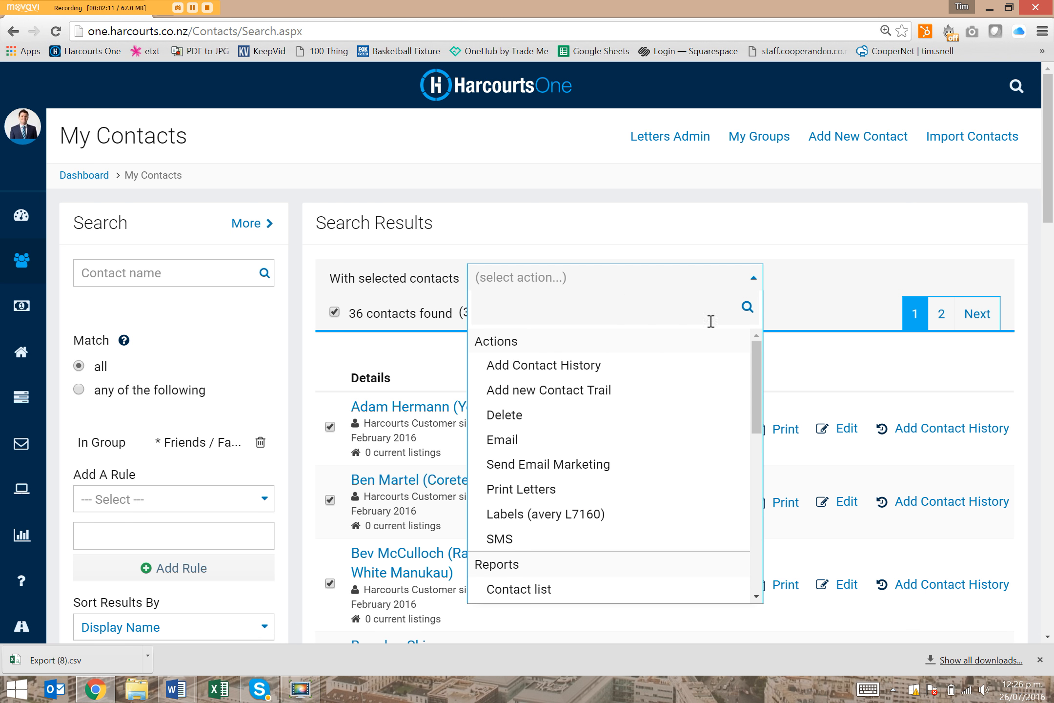
{"action": "left_click_drag", "start_coordinate": [757, 413], "coordinate": [757, 469]}
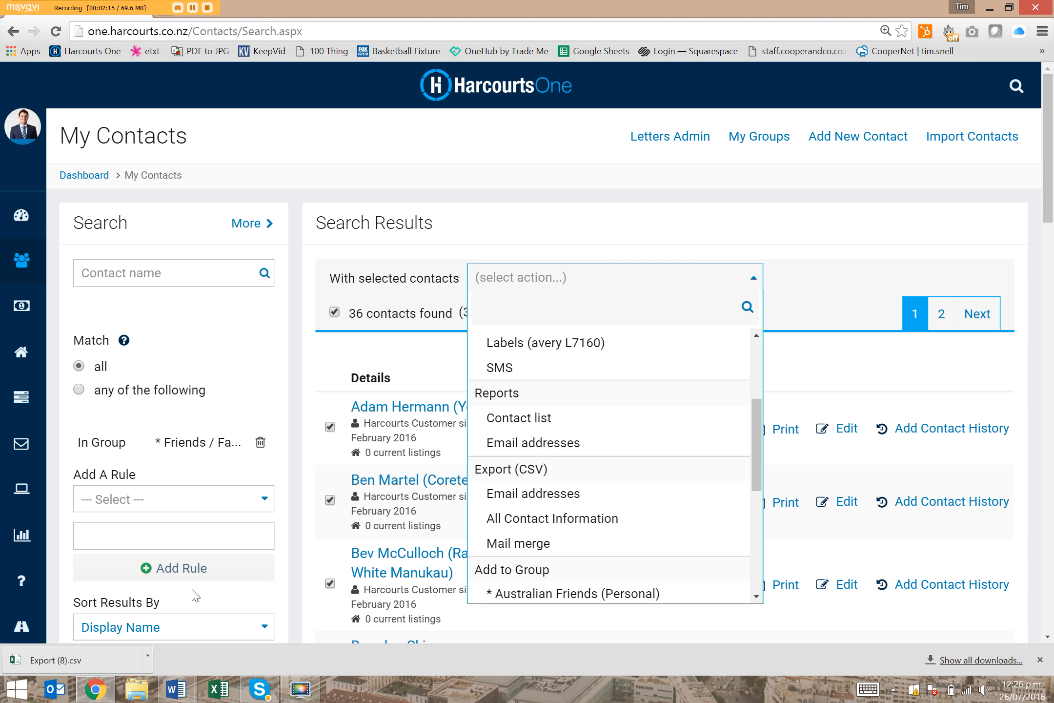
Open the downloaded Export (8).csv in Excel and look over the exported contact and address columns
{"action": "left_click", "coordinate": [77, 662]}
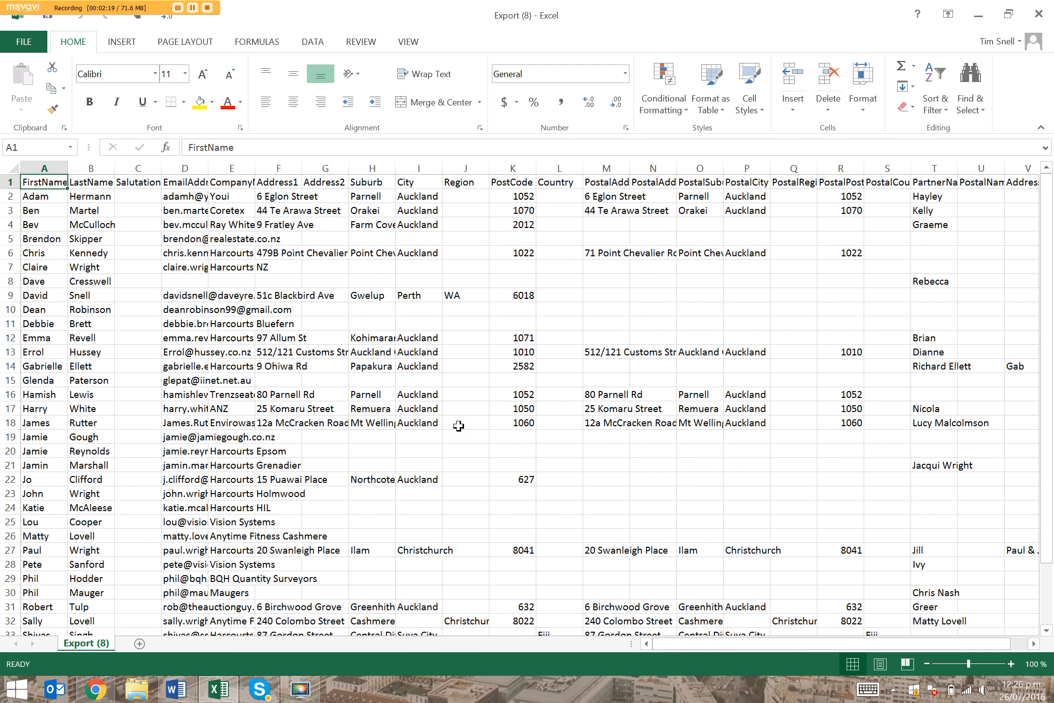
{"action": "left_click_drag", "start_coordinate": [612, 208], "coordinate": [592, 470]}
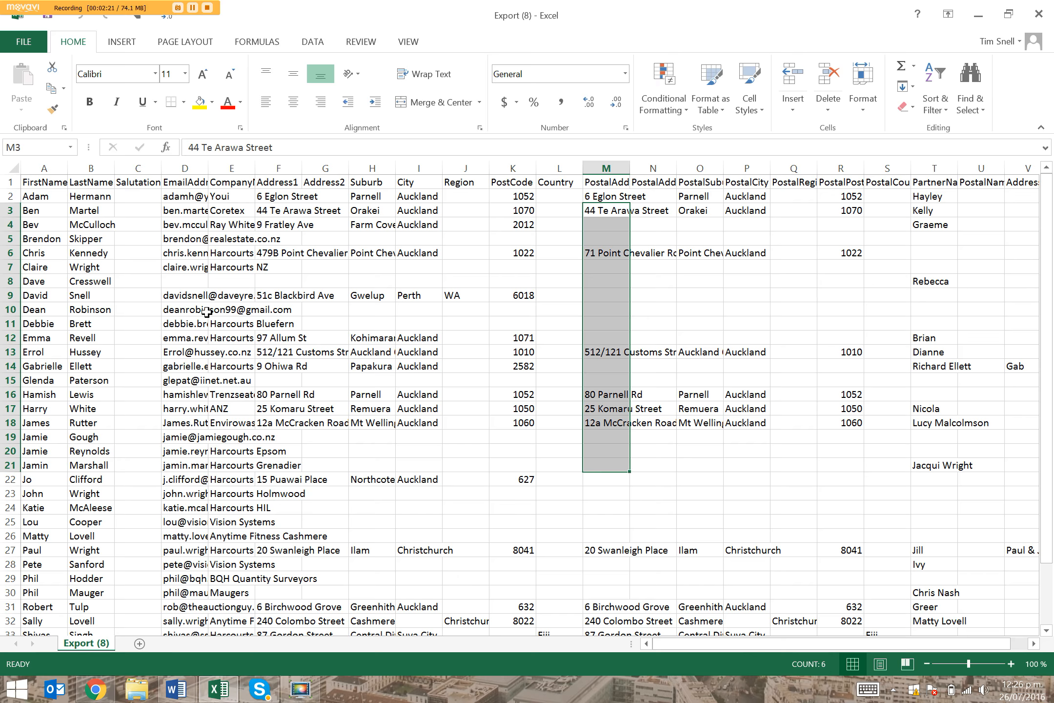
{"action": "left_click", "coordinate": [339, 363]}
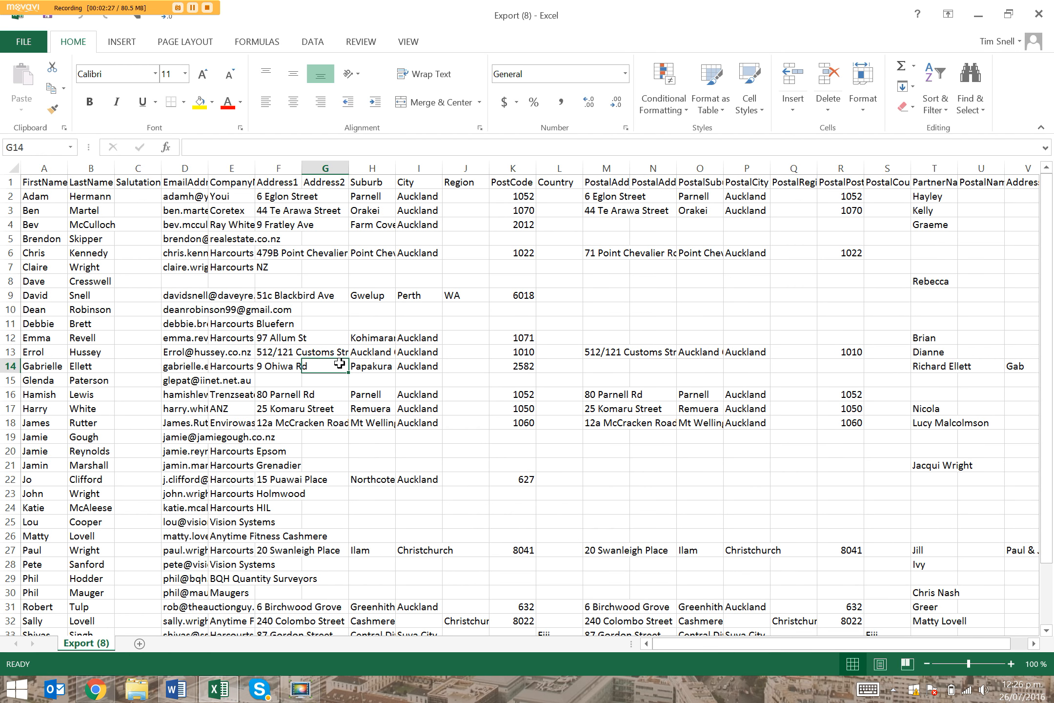
Start saving a copy of the export to the Desktop under the file name 26th July Database EXAMPLE
{"action": "left_click", "coordinate": [33, 42]}
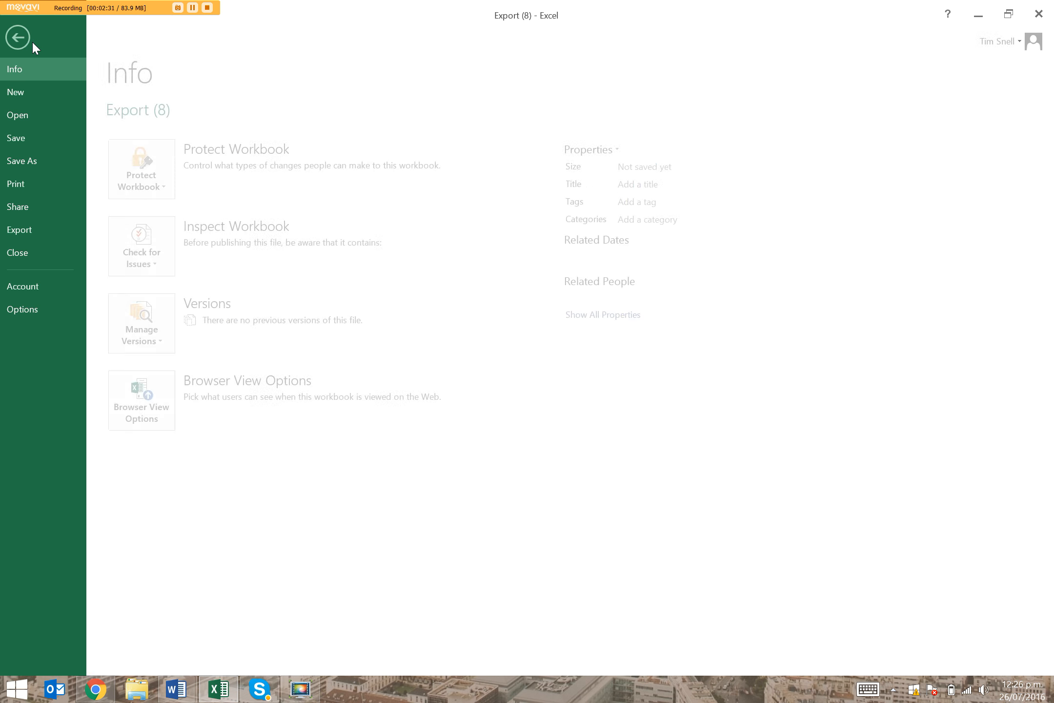
{"action": "left_click", "coordinate": [57, 160]}
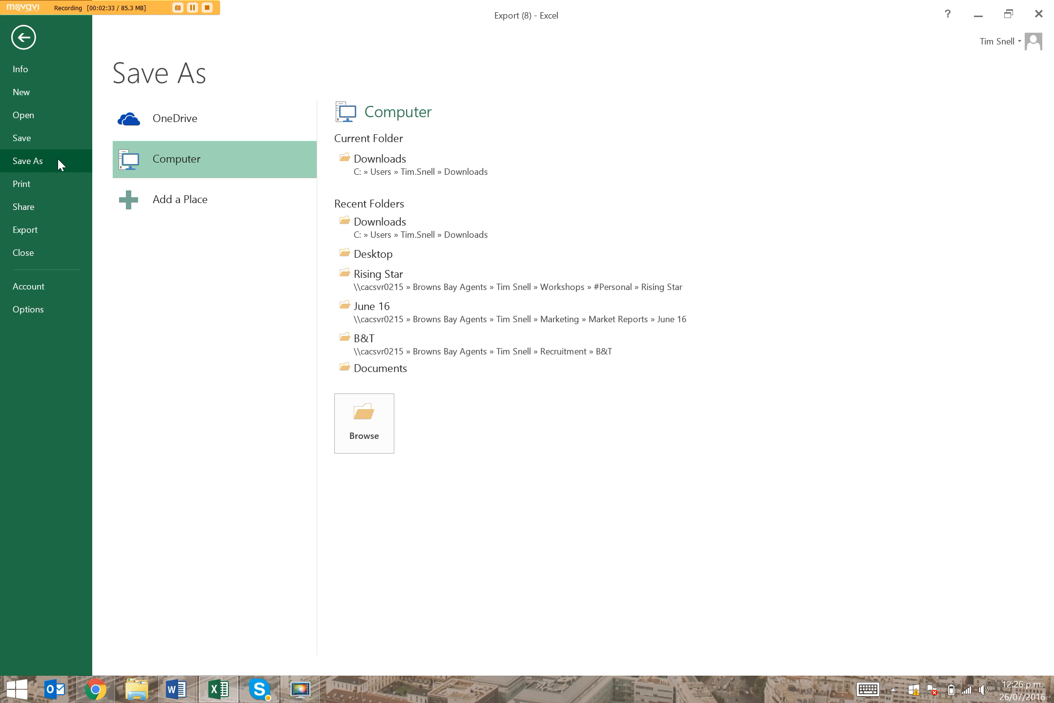
{"action": "left_click", "coordinate": [373, 258]}
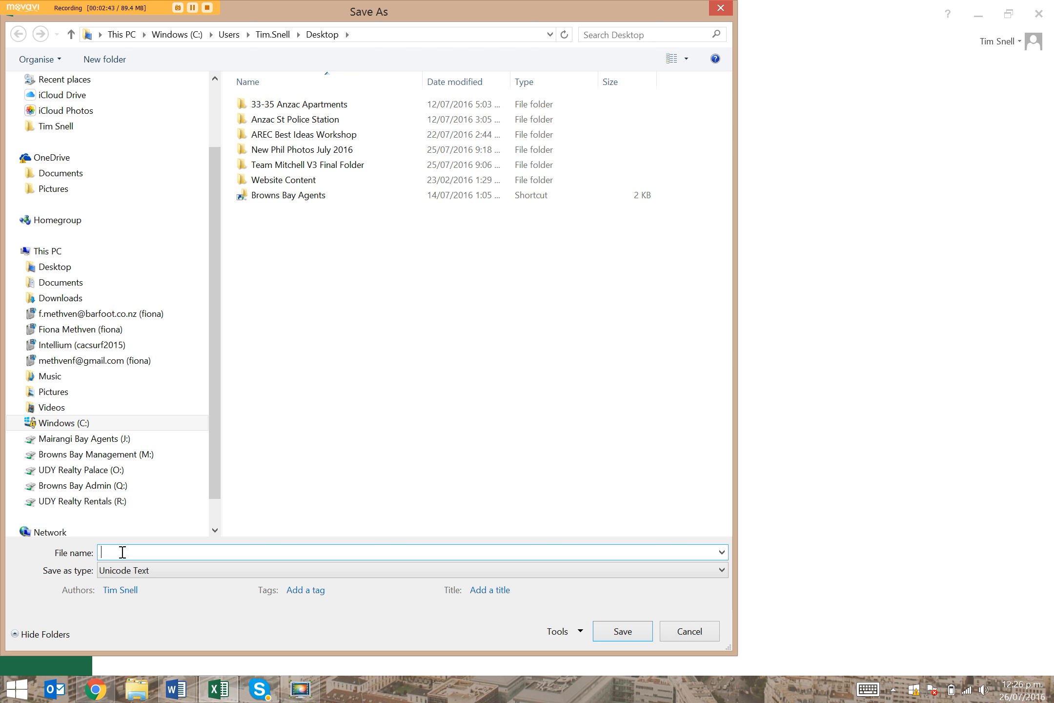
{"action": "type", "text": "26th"}
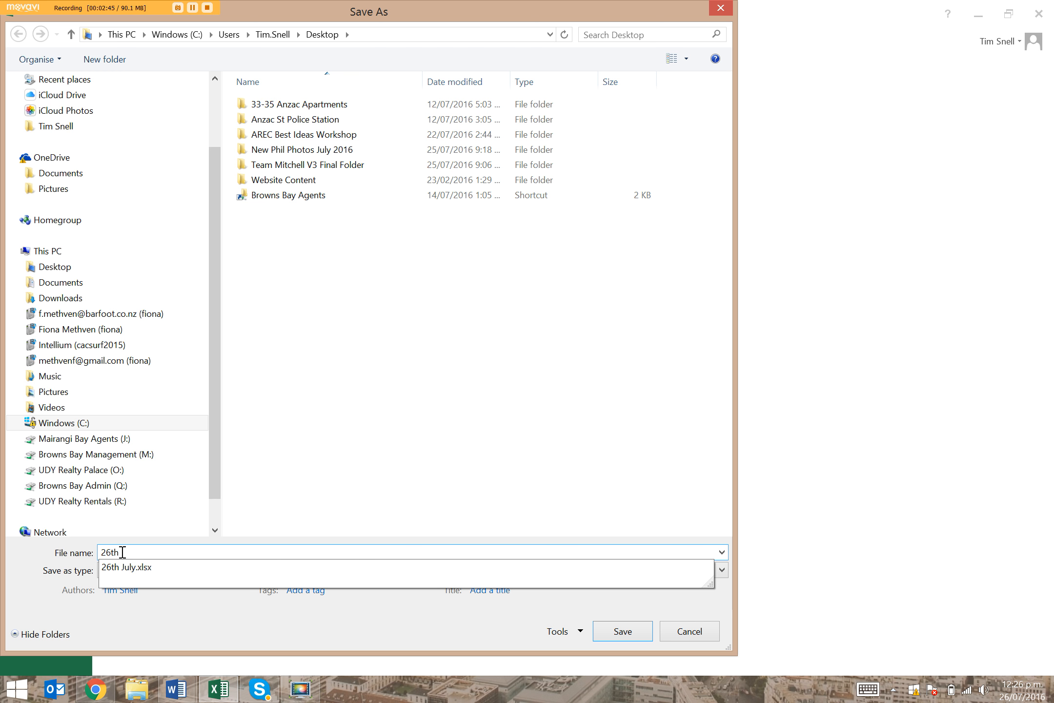
{"action": "type", "text": " July Database EX"}
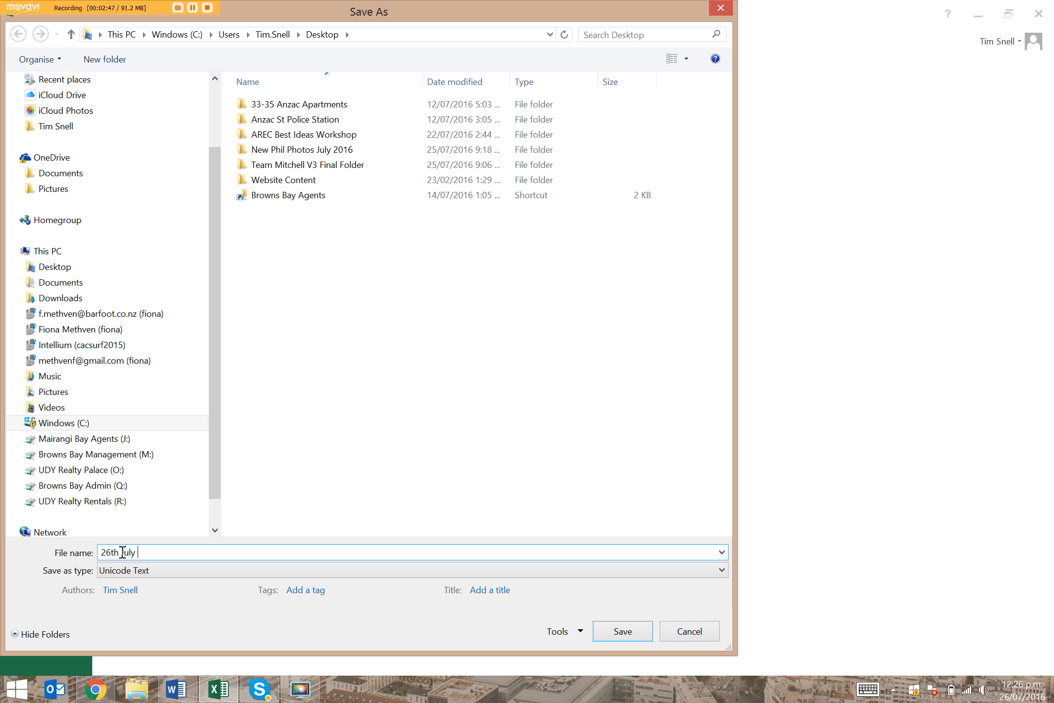
{"action": "type", "text": "AMPLE"}
Set the file type to Excel Workbook and save the file
{"action": "left_click", "coordinate": [115, 575]}
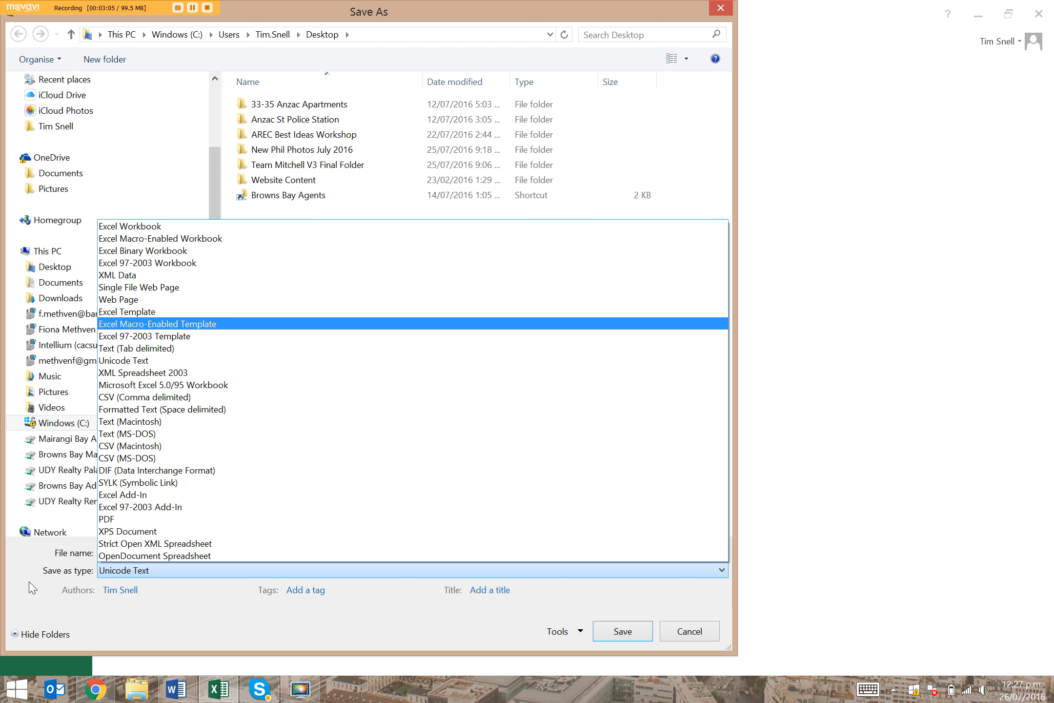
{"action": "left_click", "coordinate": [42, 596]}
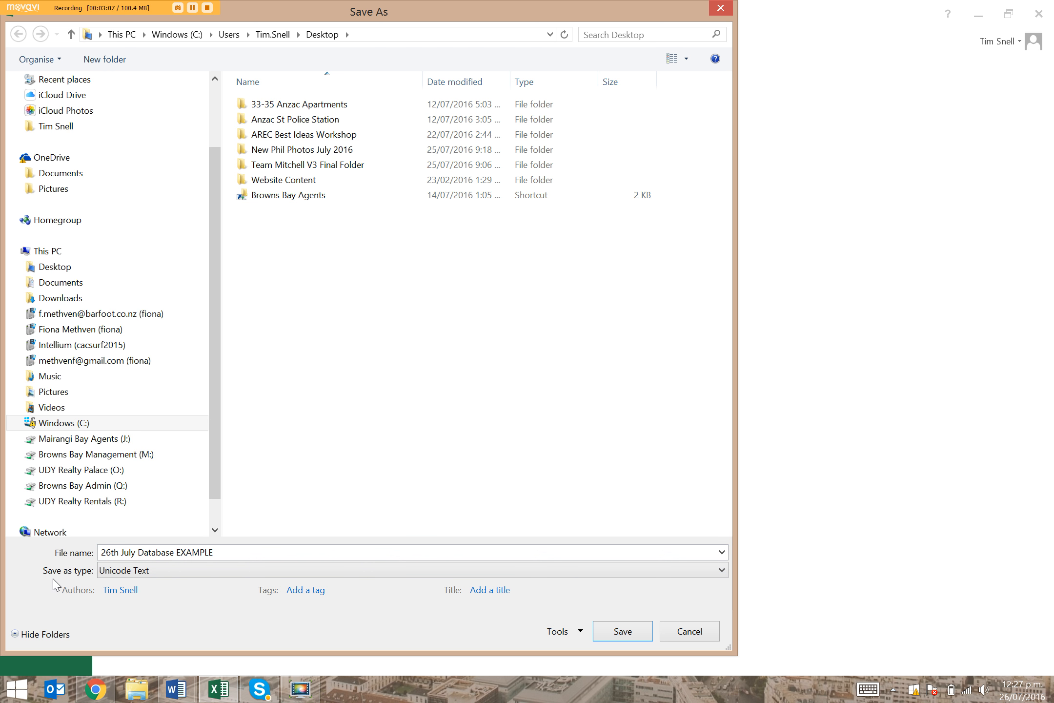
{"action": "left_click", "coordinate": [120, 576]}
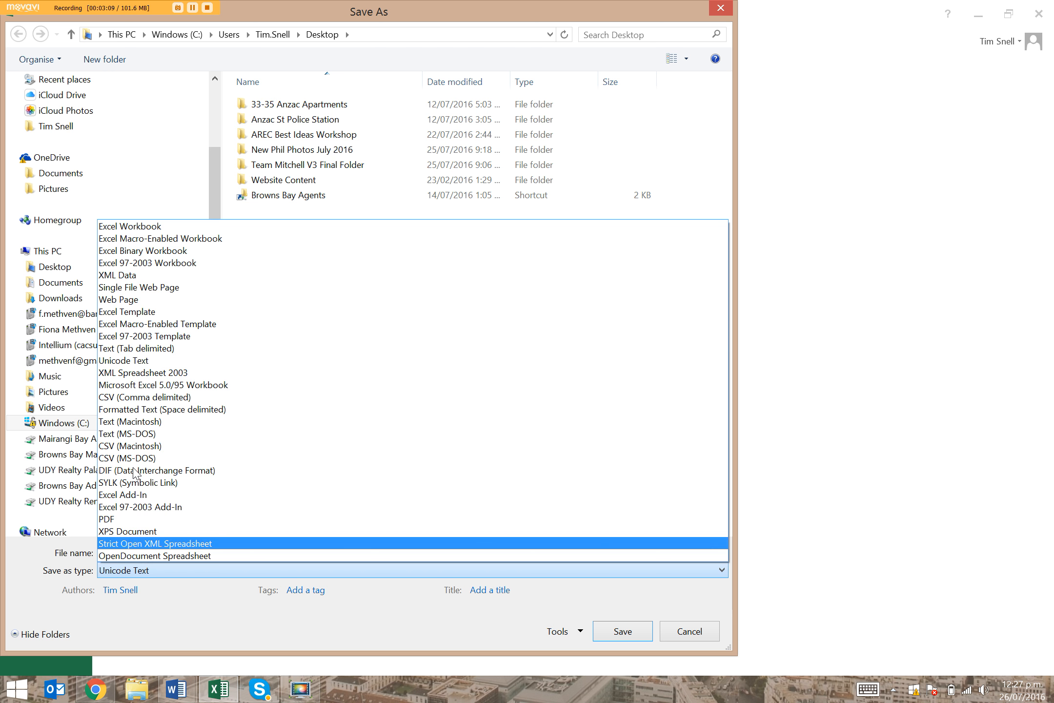
{"action": "left_click", "coordinate": [159, 228]}
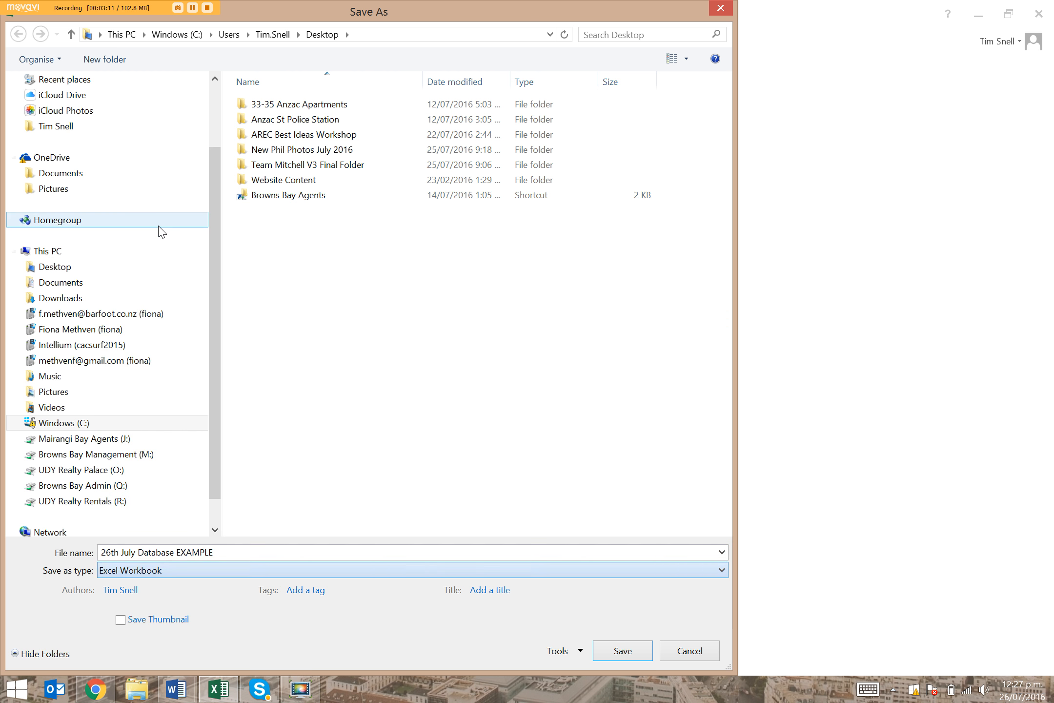
{"action": "left_click", "coordinate": [619, 654]}
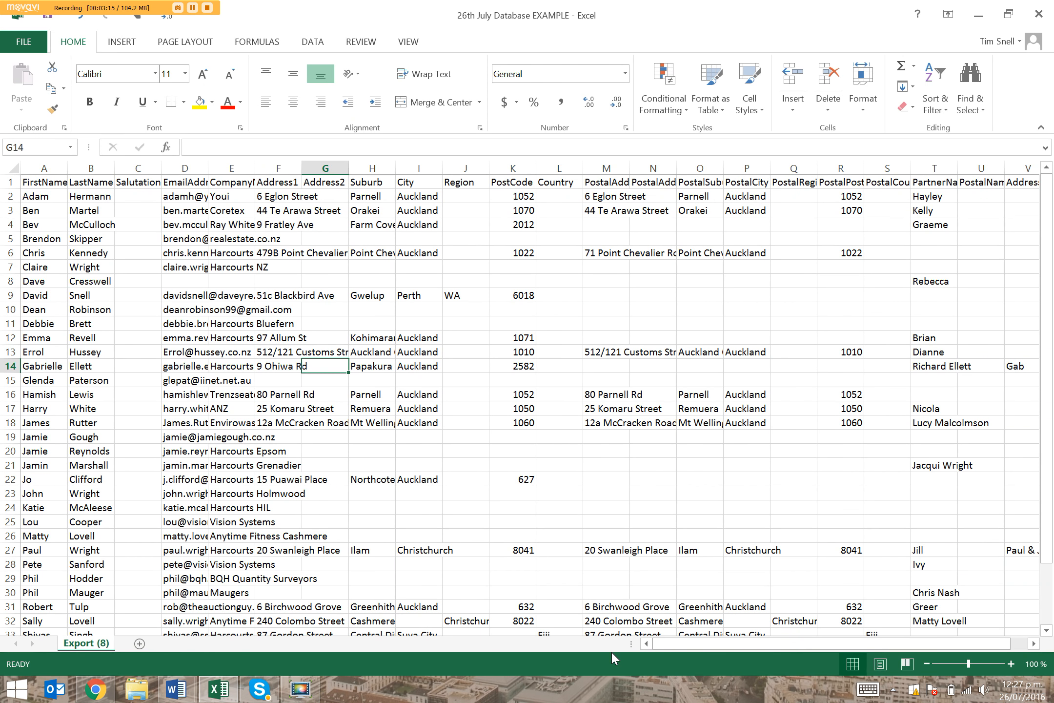
Close the Excel workbook and switch to the Mail Merge Basics Example Letter document in Word
{"action": "left_click", "coordinate": [1039, 14]}
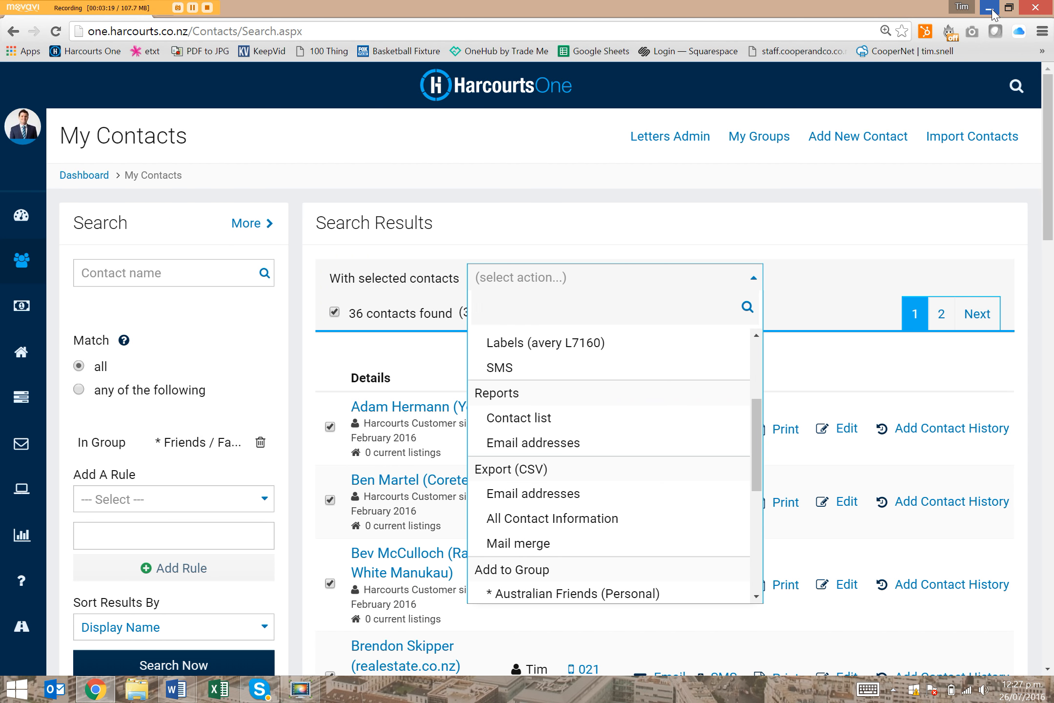
{"action": "left_click", "coordinate": [1035, 8]}
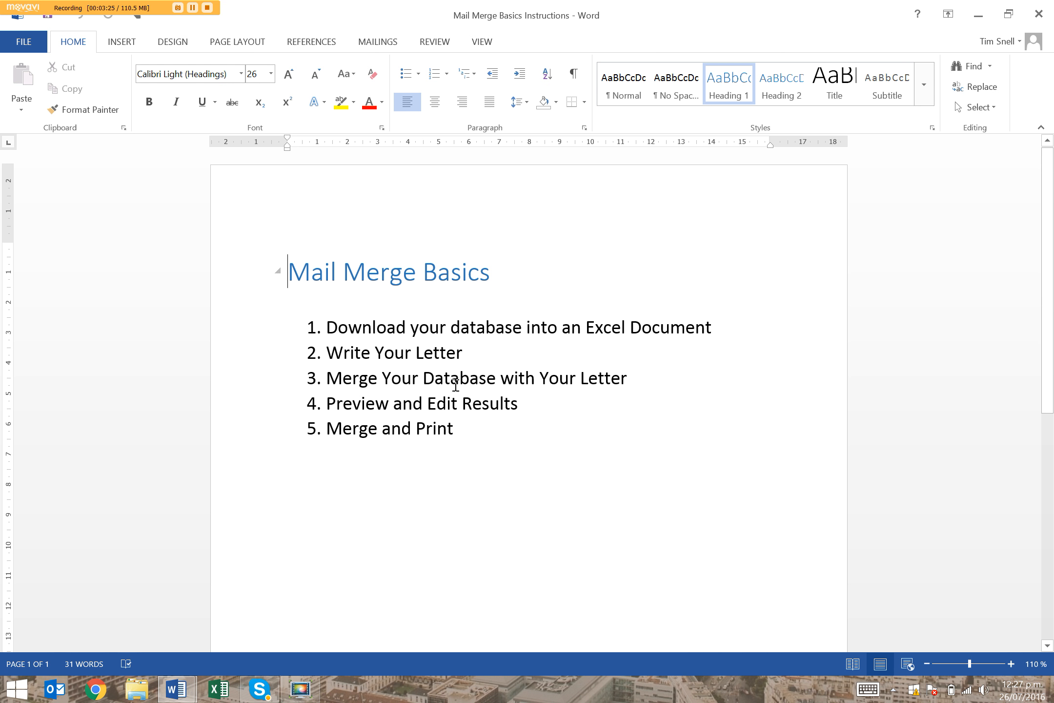
{"action": "mouse_move", "coordinate": [177, 688]}
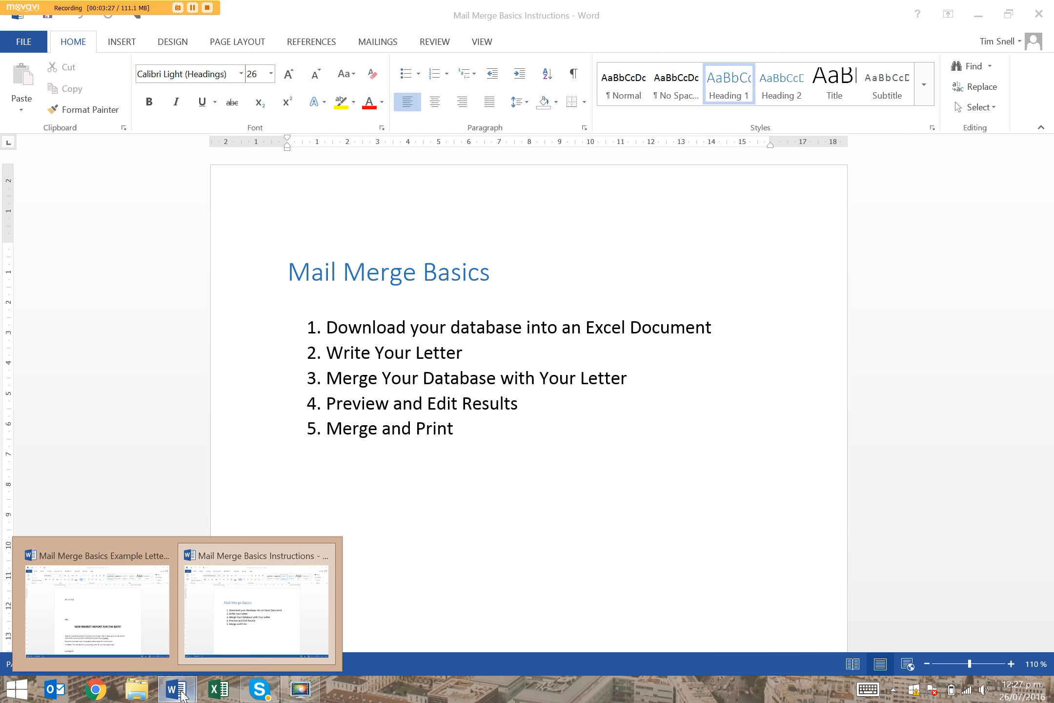
{"action": "left_click", "coordinate": [127, 640]}
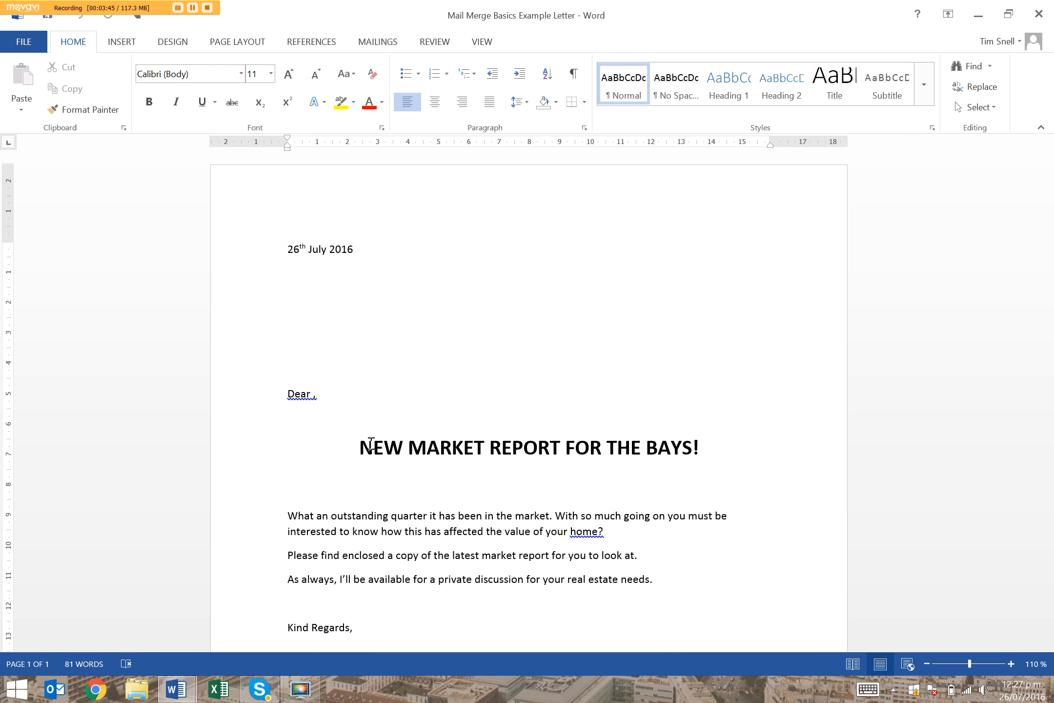
Look over the letter and start selecting its mail merge recipients from an existing list
{"action": "scroll", "coordinate": [370, 443], "scroll_direction": "down", "scroll_amount": 5}
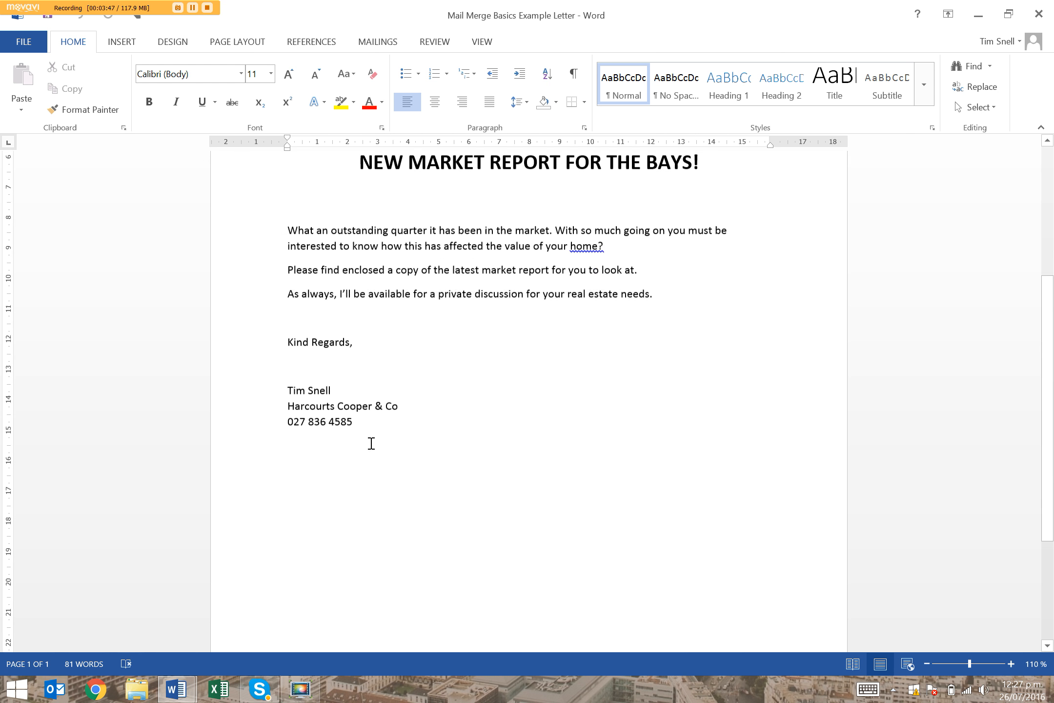
{"action": "scroll", "coordinate": [371, 443], "scroll_direction": "up", "scroll_amount": 5}
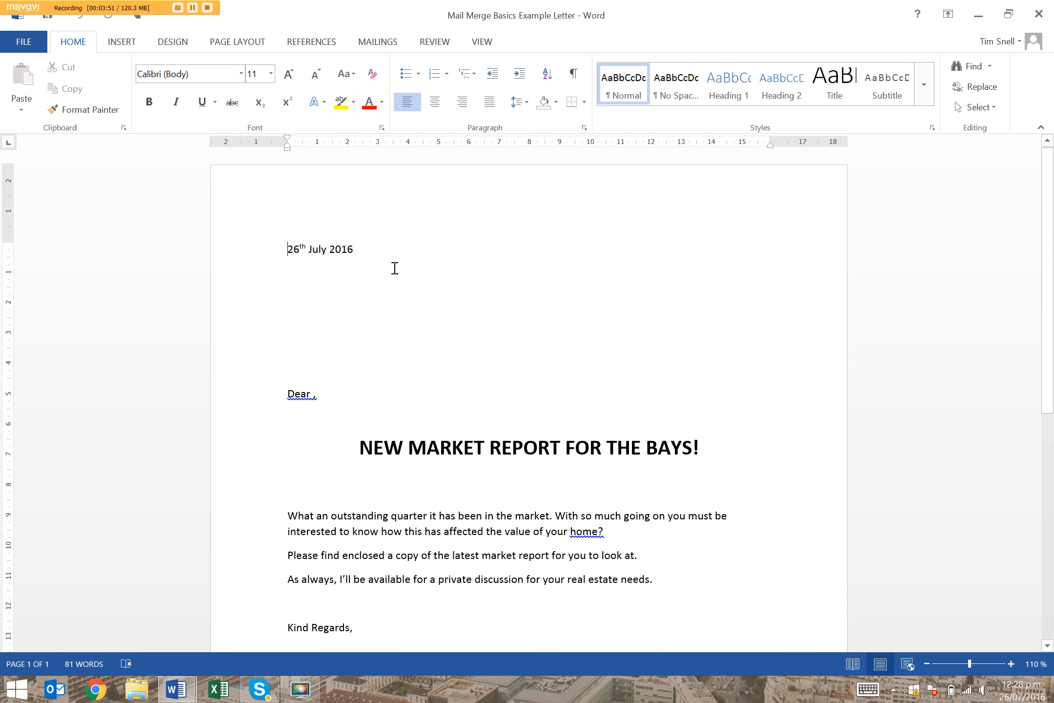
{"action": "left_click", "coordinate": [314, 286]}
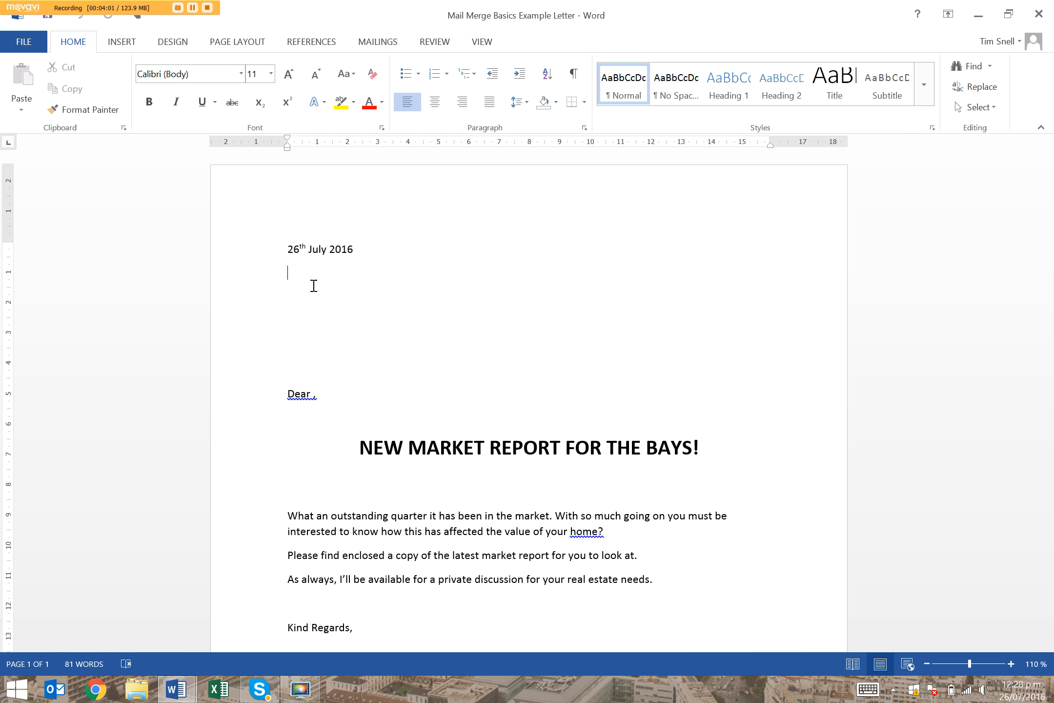
{"action": "left_click", "coordinate": [311, 393]}
{"action": "left_click", "coordinate": [384, 45]}
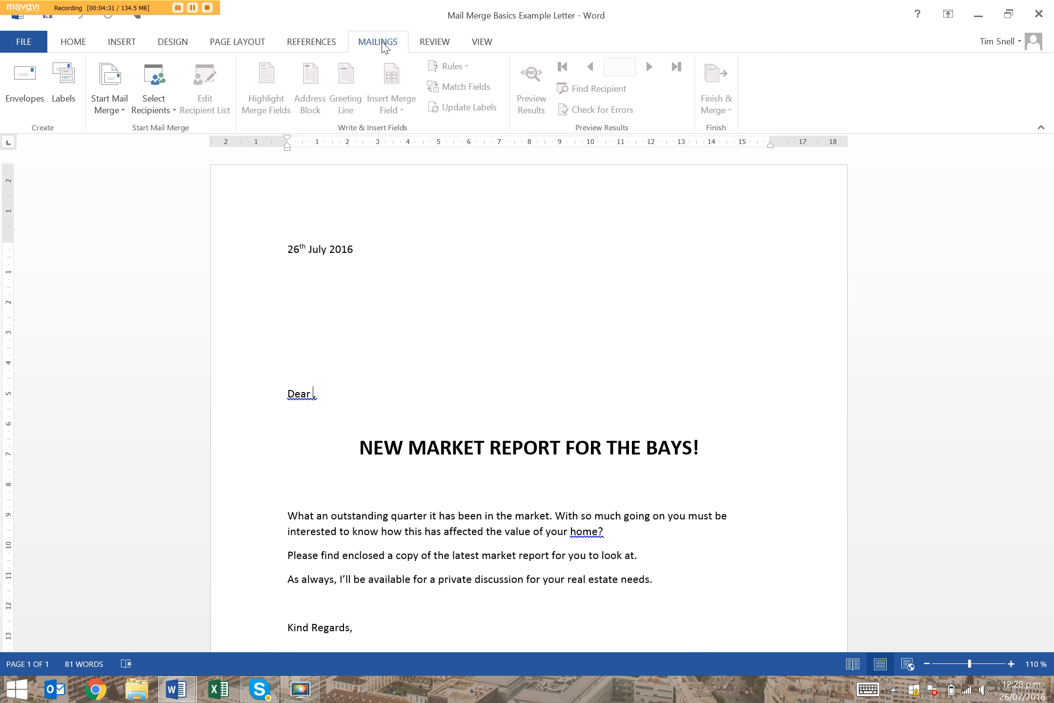
{"action": "double_click", "coordinate": [383, 45]}
{"action": "left_click", "coordinate": [384, 45]}
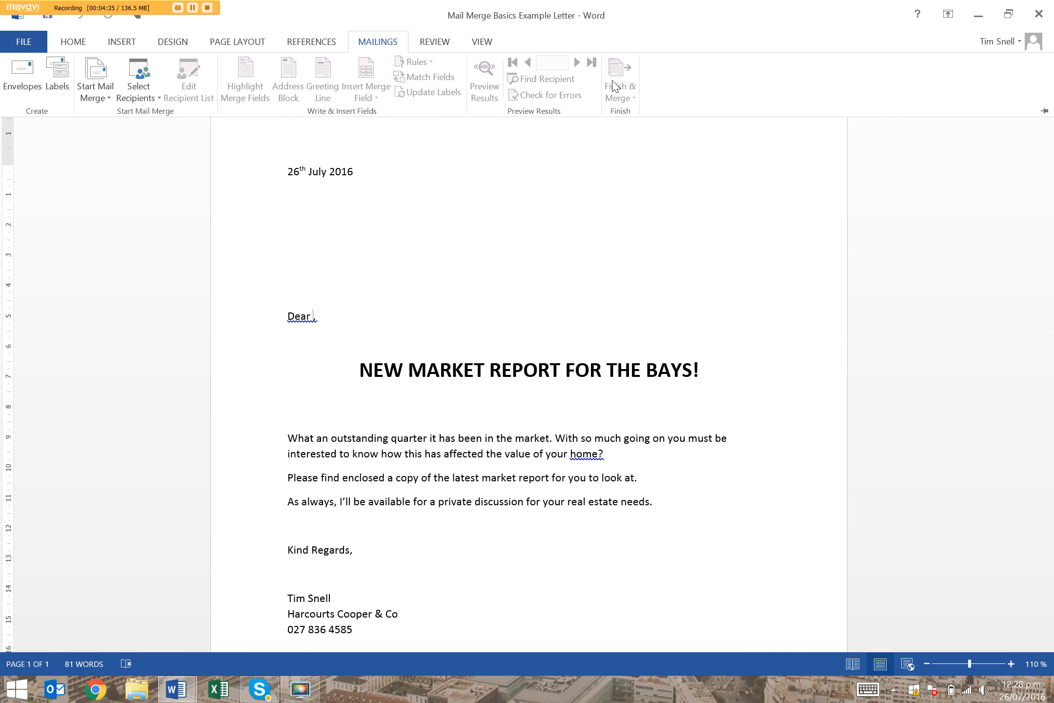
{"action": "left_click", "coordinate": [140, 91]}
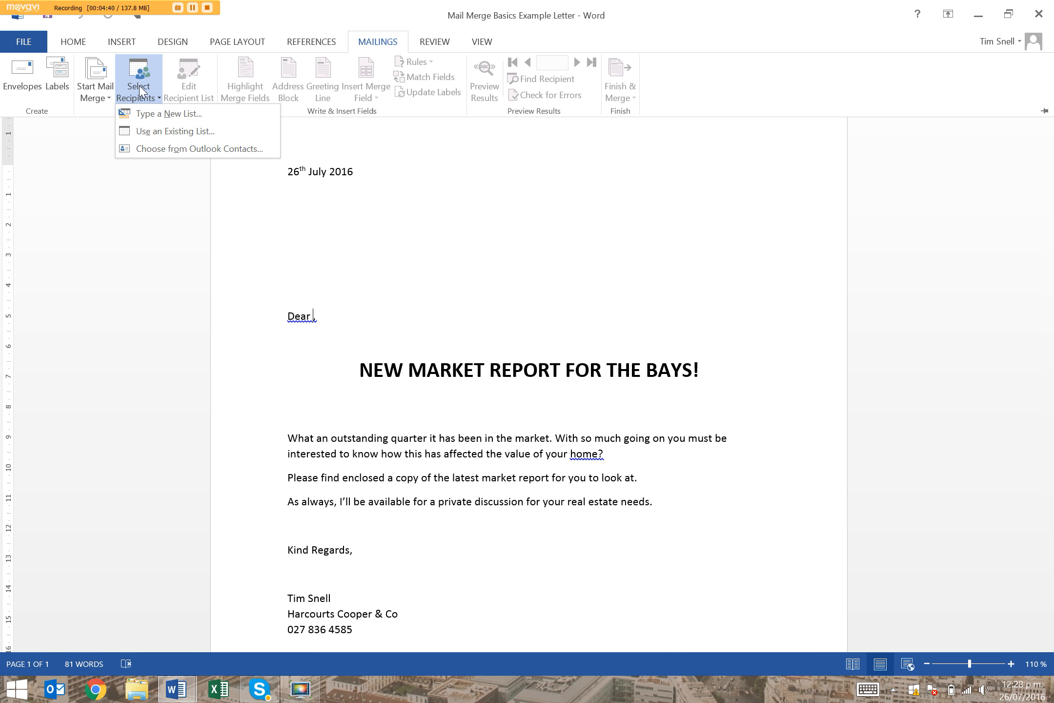
{"action": "left_click", "coordinate": [184, 132]}
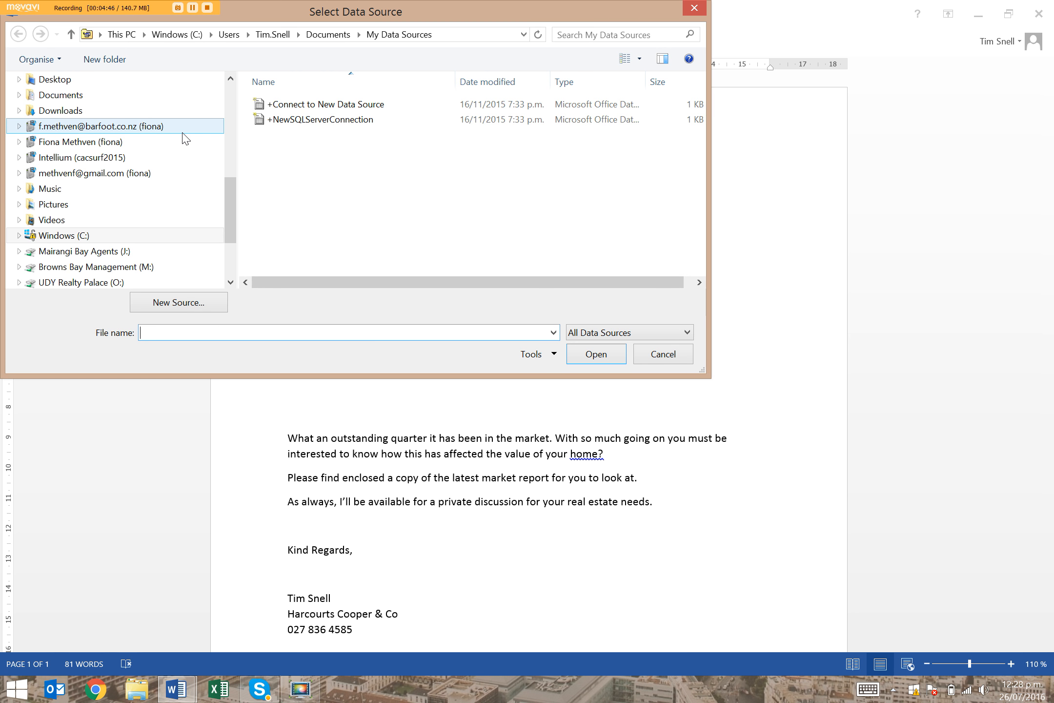
Use the 26th July Database EXAMPLE workbook on the Desktop as the data source, selecting its 'Export (8)$' table
{"action": "left_click_drag", "start_coordinate": [228, 187], "coordinate": [211, 63]}
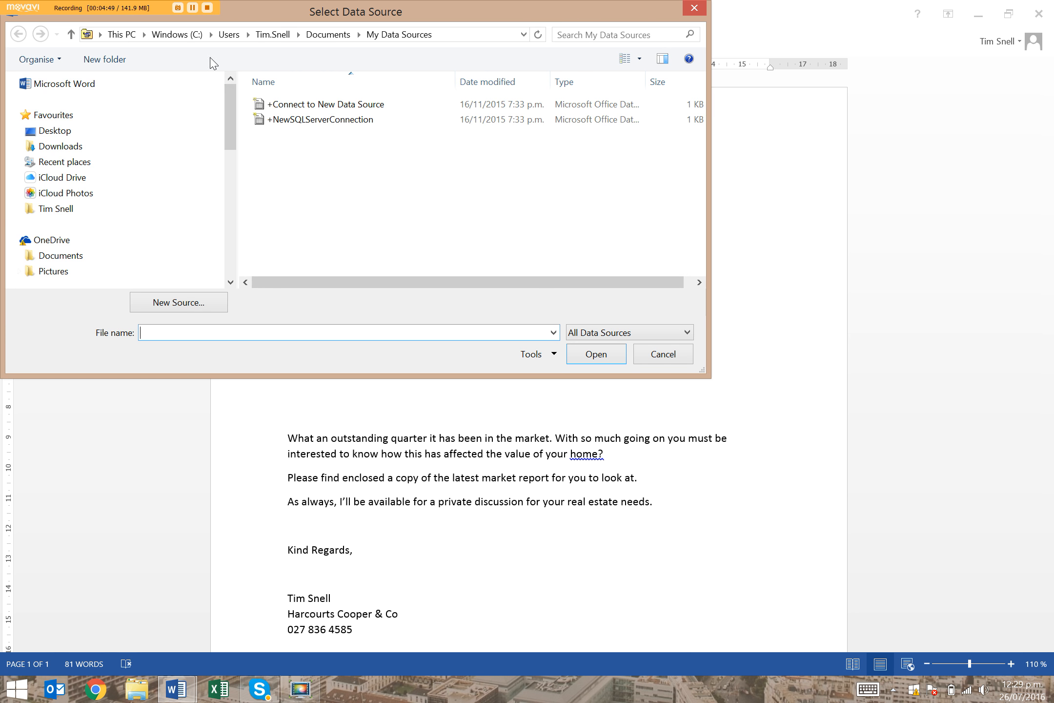
{"action": "left_click", "coordinate": [62, 136]}
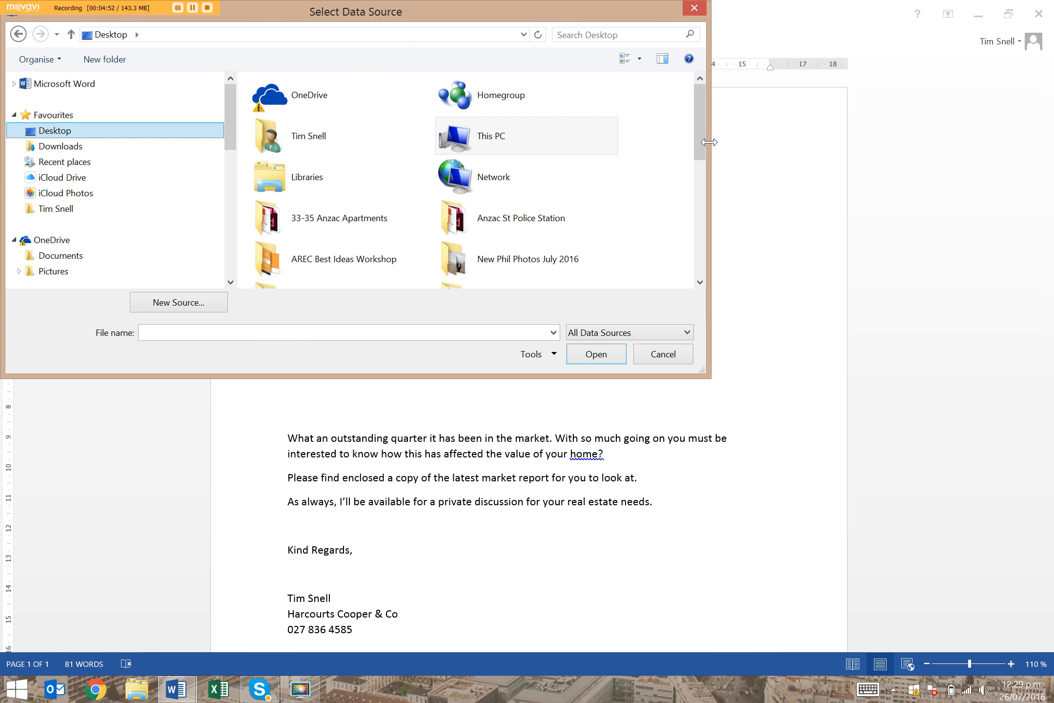
{"action": "left_click_drag", "start_coordinate": [702, 146], "coordinate": [668, 219]}
{"action": "left_click", "coordinate": [373, 161]}
{"action": "double_click", "coordinate": [372, 161]}
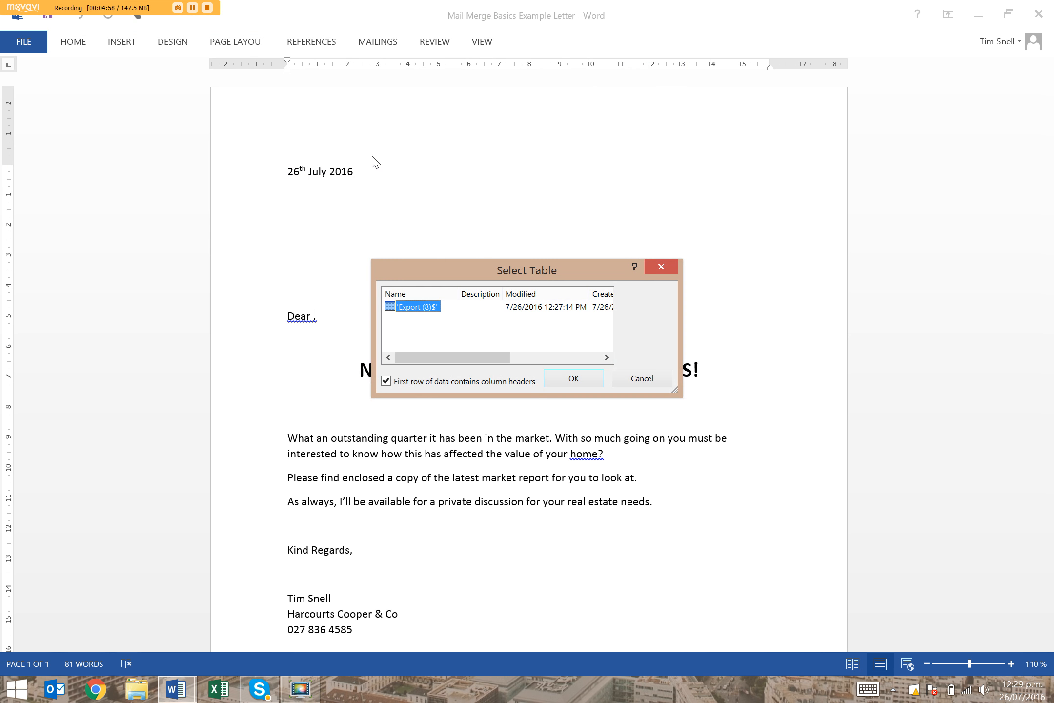
{"action": "left_click", "coordinate": [576, 375]}
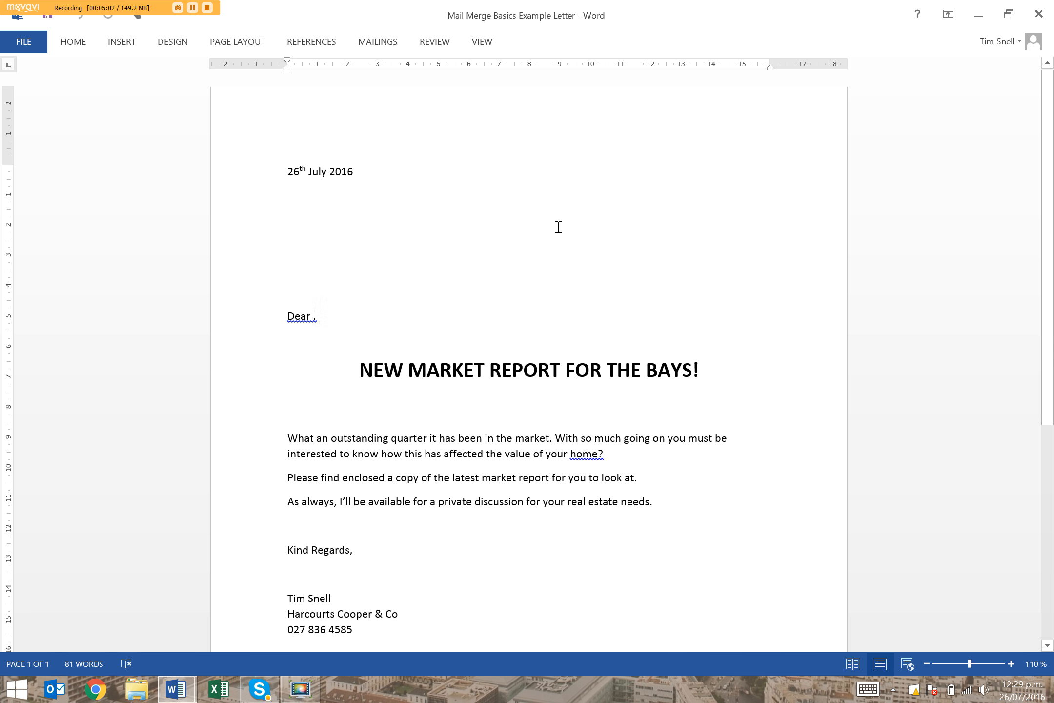
{"action": "left_click", "coordinate": [394, 43]}
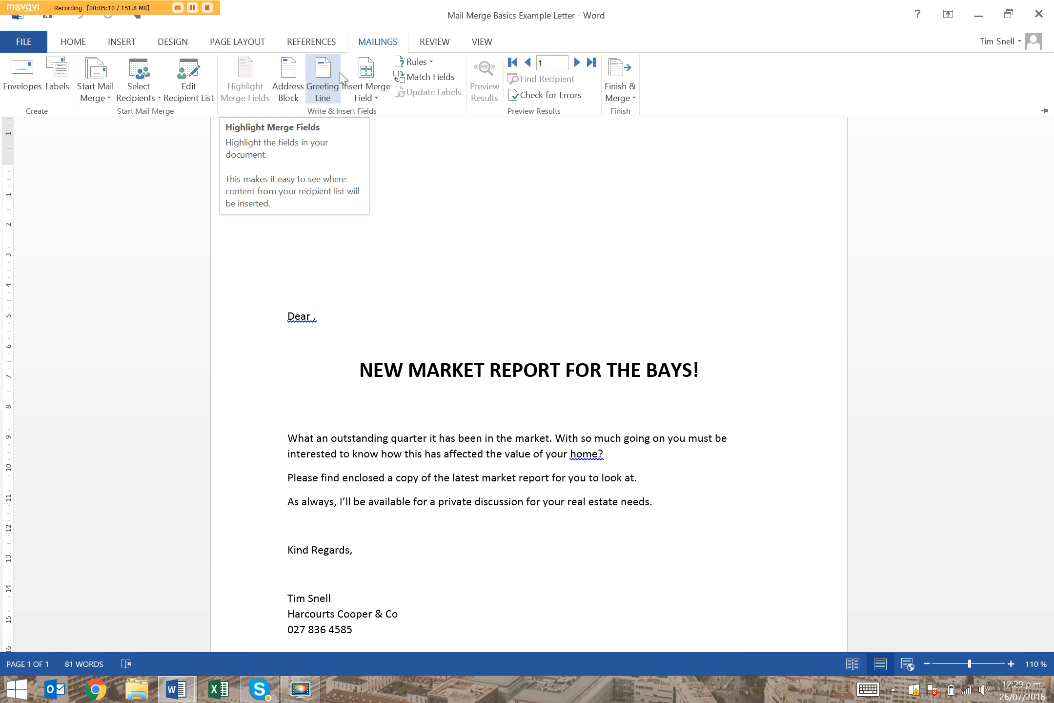
{"action": "left_click", "coordinate": [363, 99]}
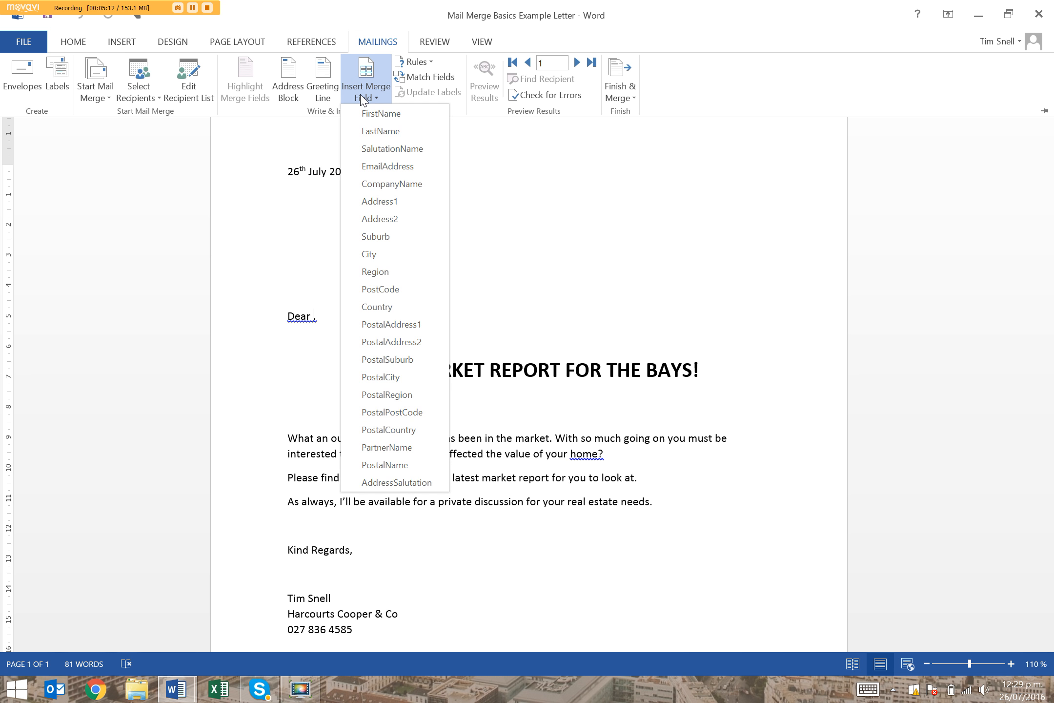
{"action": "left_click", "coordinate": [379, 100]}
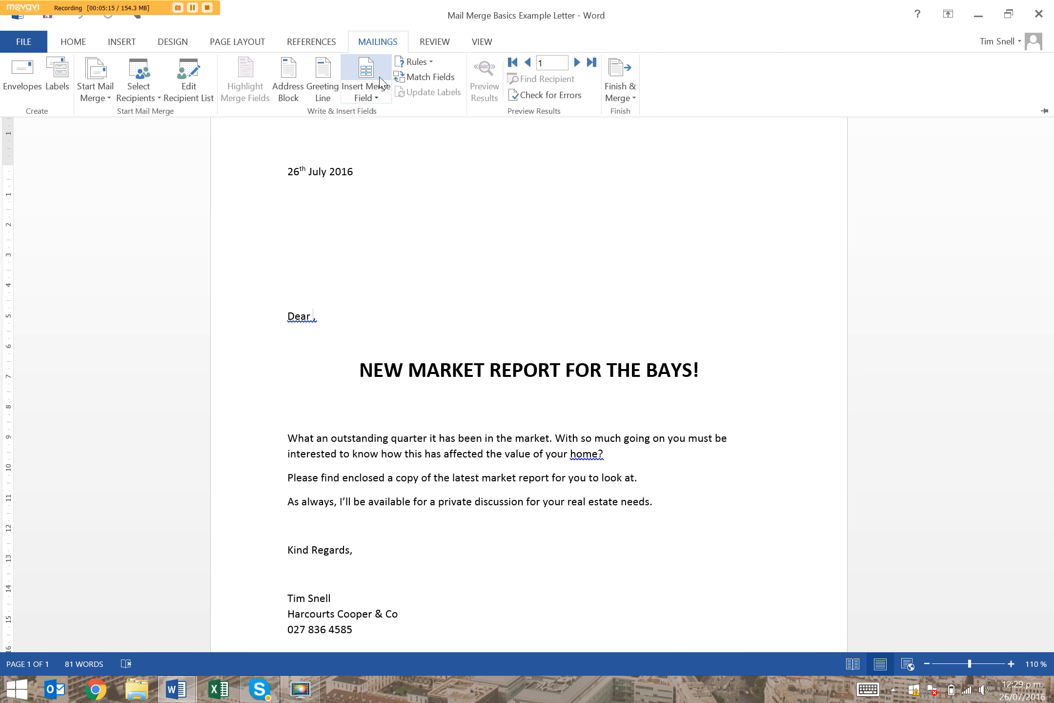
{"action": "left_click", "coordinate": [375, 99]}
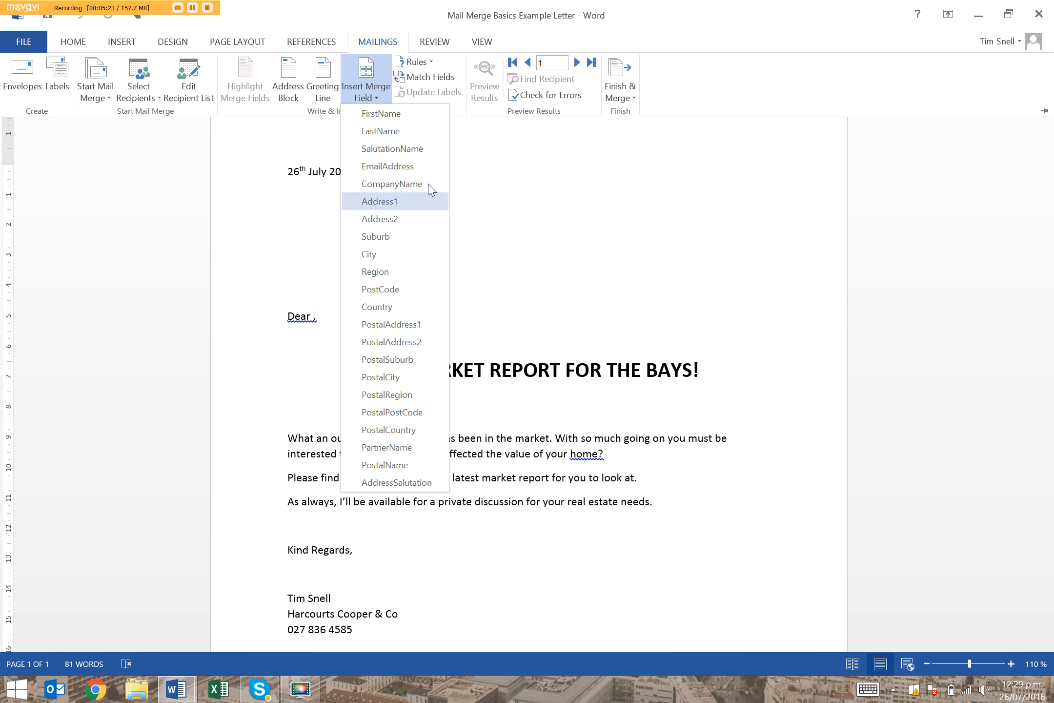
{"action": "left_click", "coordinate": [370, 74]}
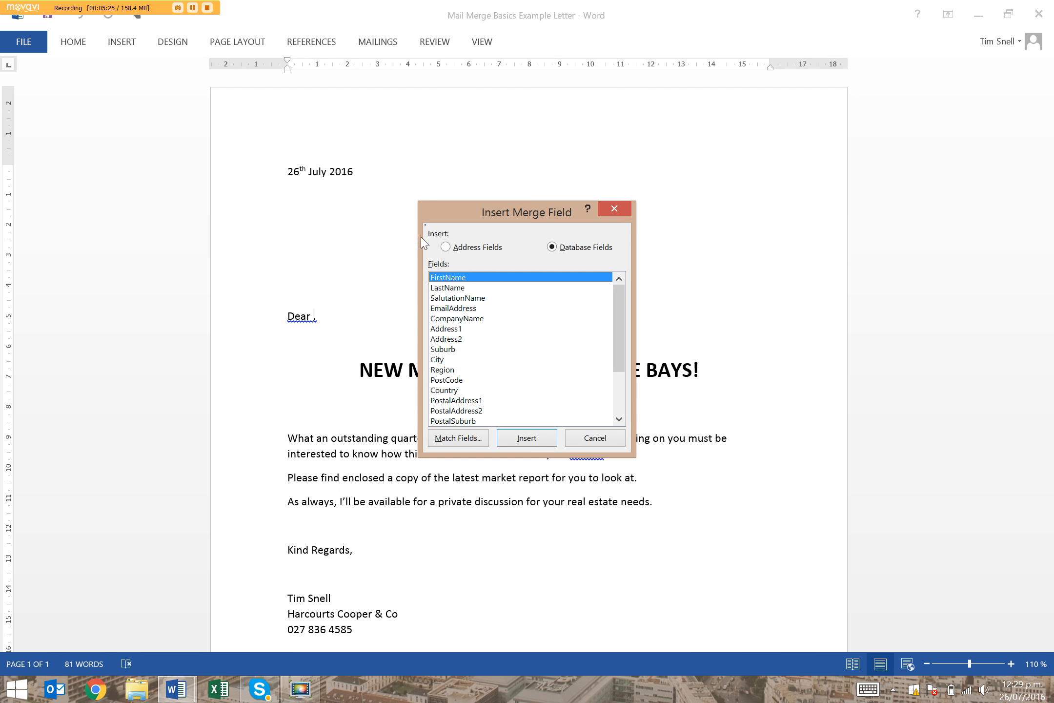
{"action": "left_click", "coordinate": [611, 211]}
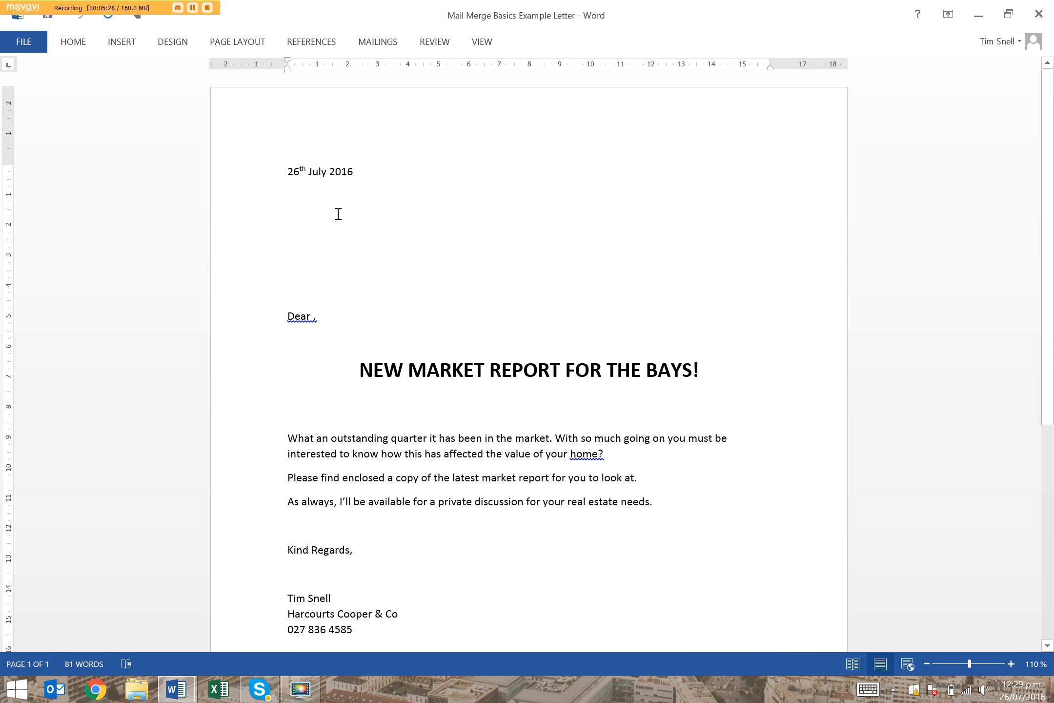
Add a blank line between the date and the greeting and insert the FirstName merge field there
{"action": "key", "text": "Return"}
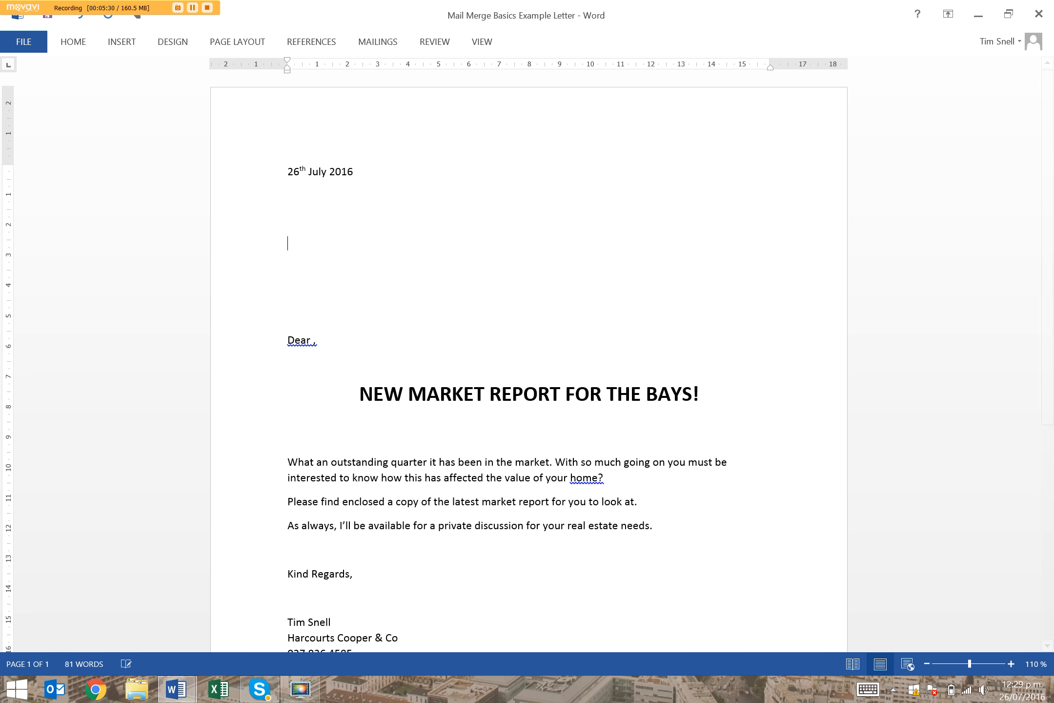
{"action": "left_click", "coordinate": [383, 43]}
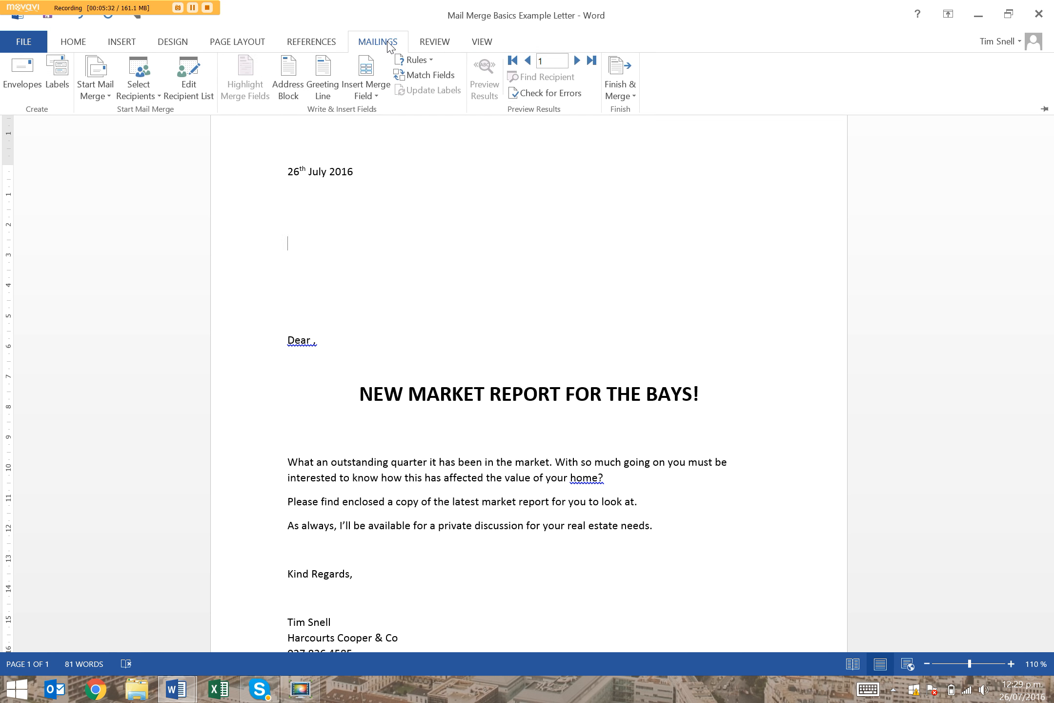
{"action": "left_click", "coordinate": [367, 95]}
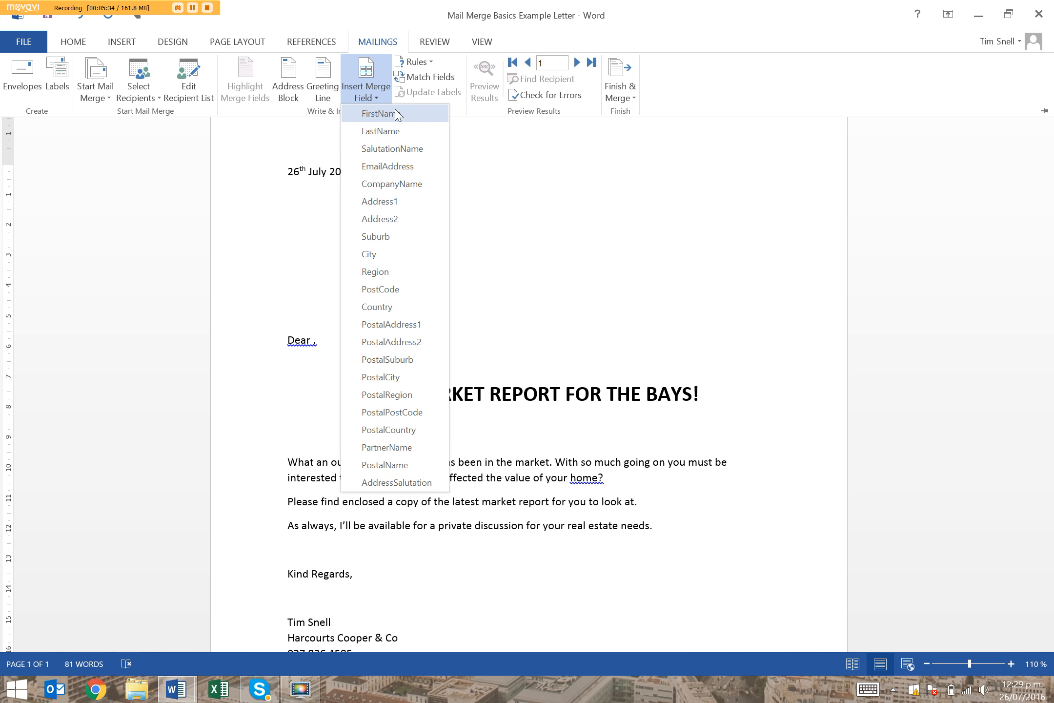
{"action": "left_click", "coordinate": [381, 114]}
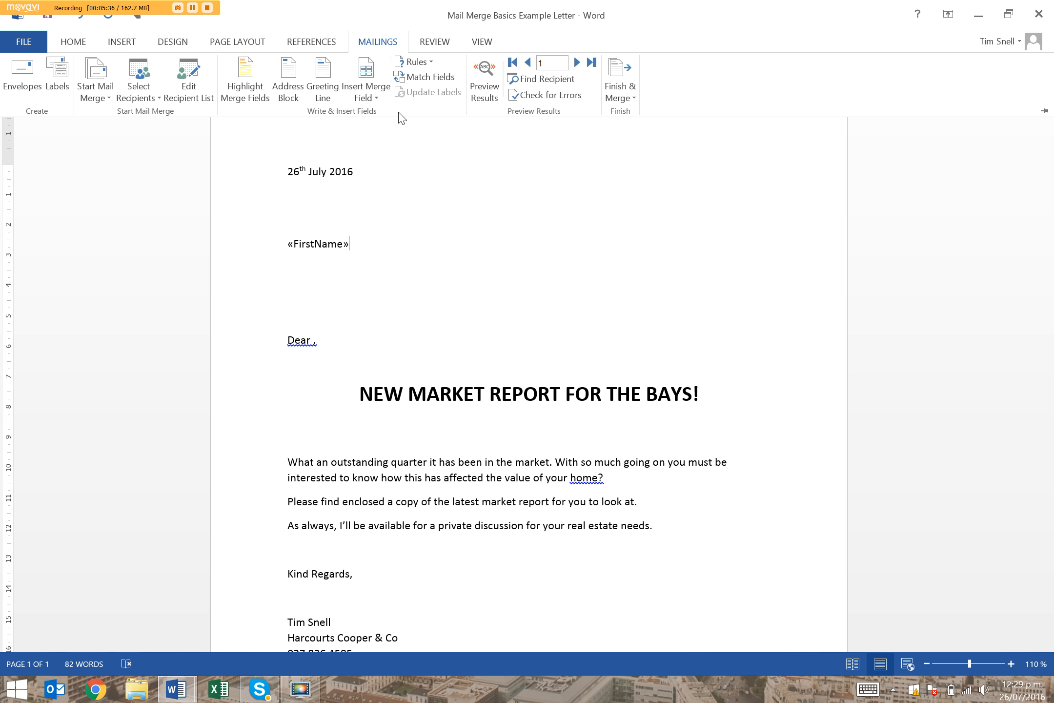
{"action": "left_click", "coordinate": [308, 249]}
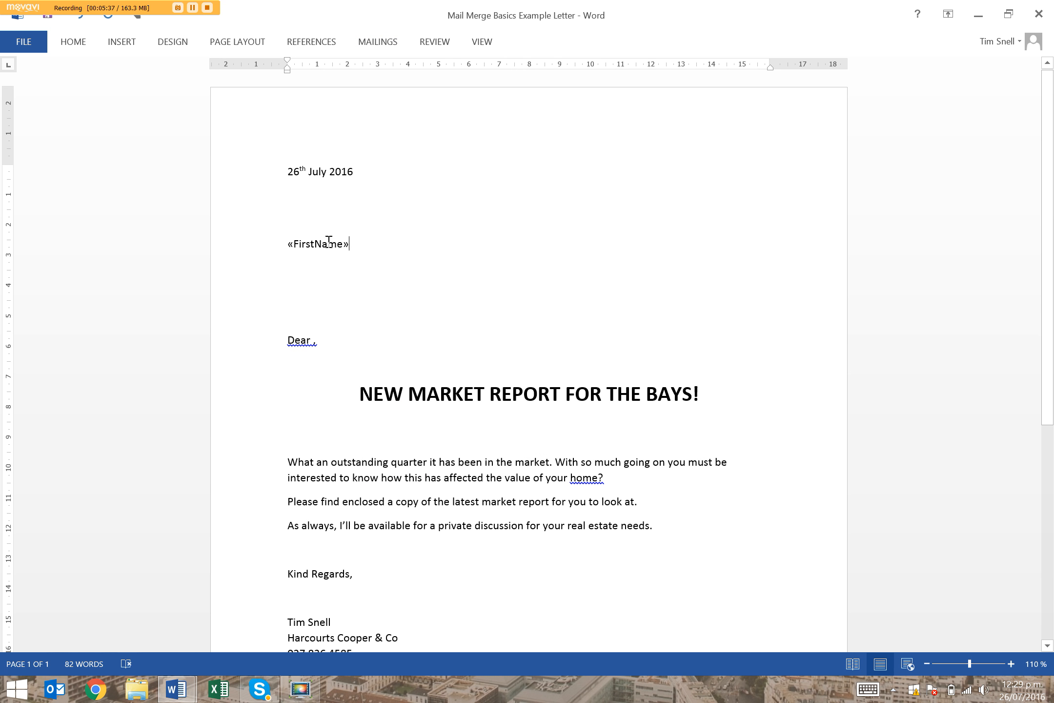
{"action": "left_click", "coordinate": [329, 243]}
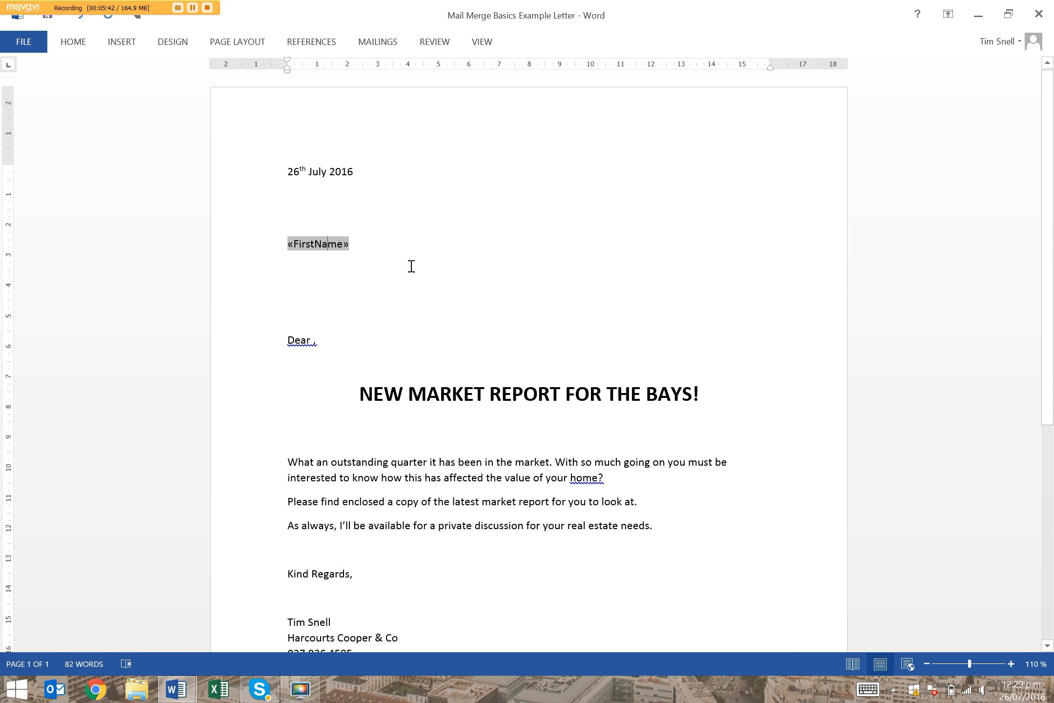
Insert the LastName merge field after FirstName, separated by a space
{"action": "left_click", "coordinate": [370, 240]}
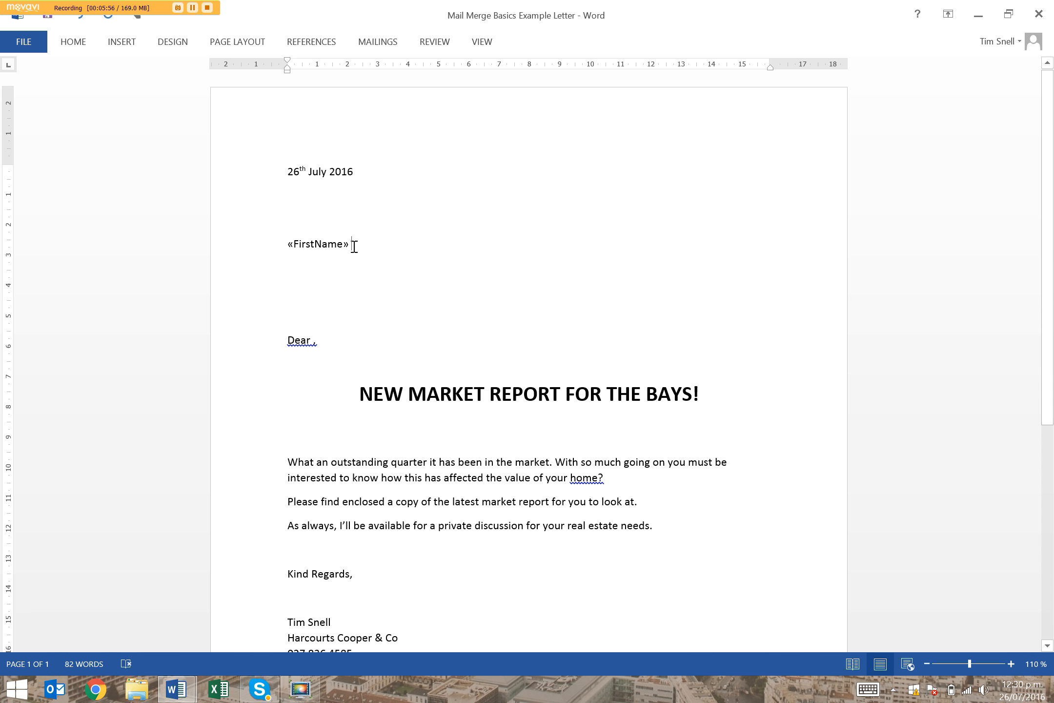
{"action": "left_click", "coordinate": [373, 47]}
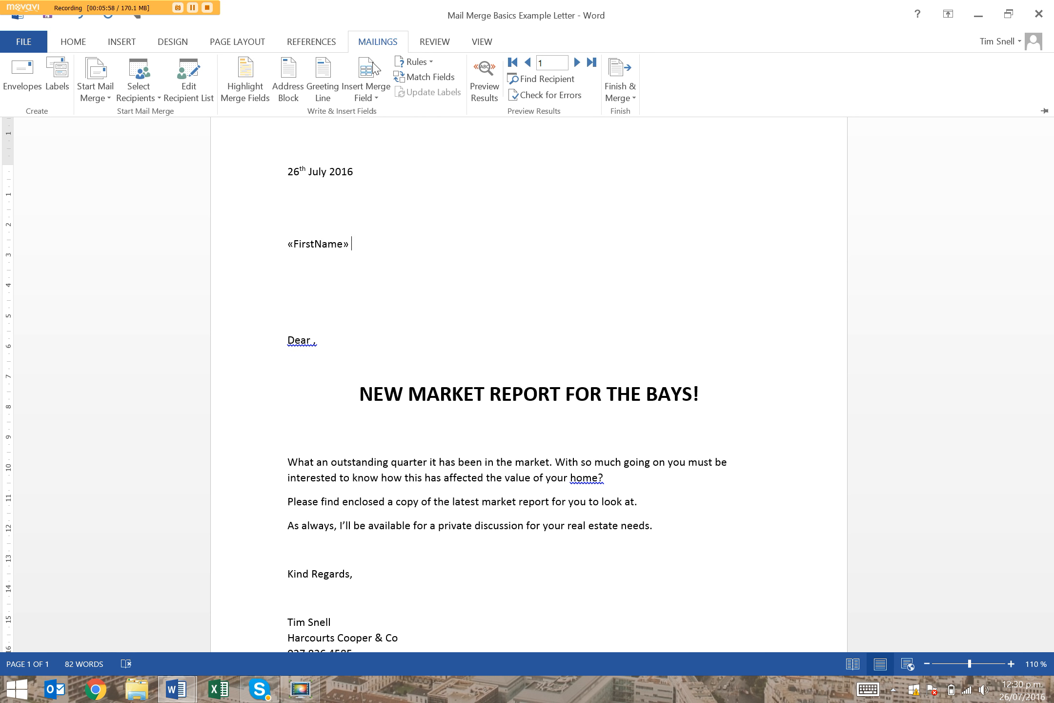
{"action": "left_click", "coordinate": [372, 89]}
{"action": "left_click", "coordinate": [412, 131]}
{"action": "left_click", "coordinate": [439, 246]}
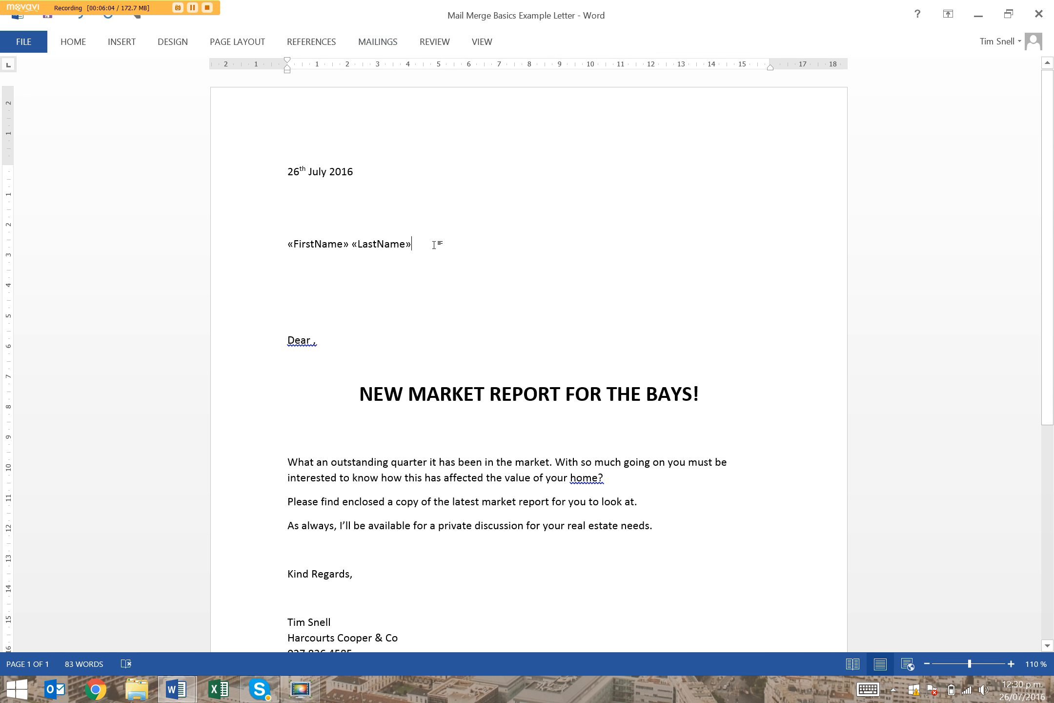
Insert the Address1 and Address2 merge fields, separated by a space, on a new line directly beneath the recipient's name
{"action": "key", "text": "Return"}
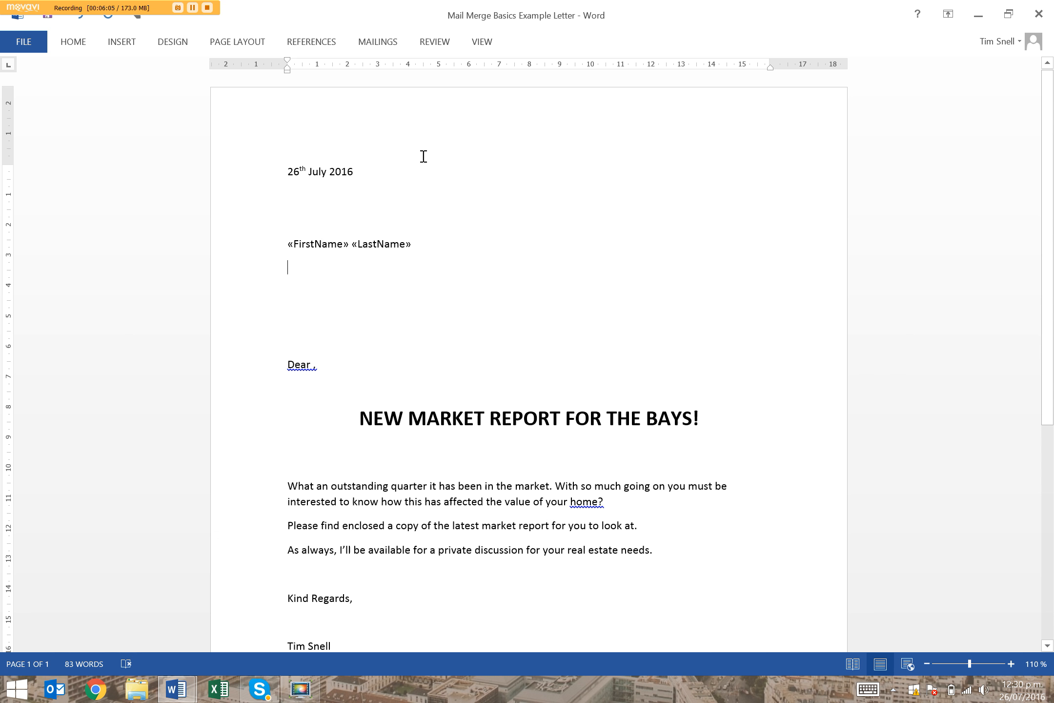
{"action": "key", "text": "BackSpace"}
{"action": "key", "text": "Return"}
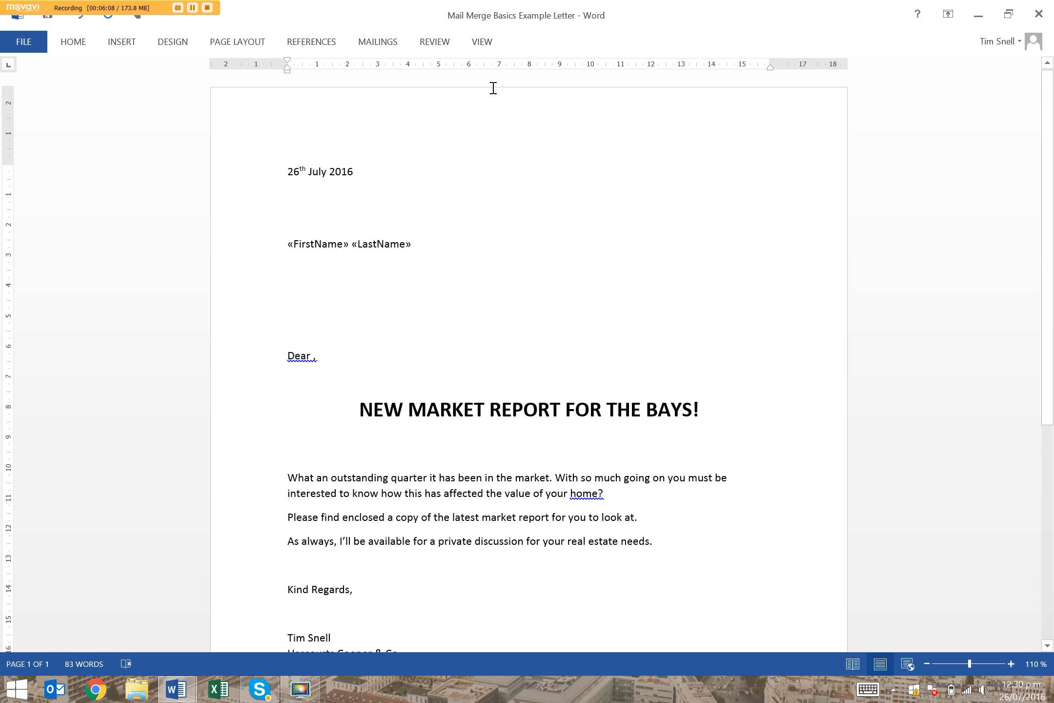
{"action": "left_click", "coordinate": [379, 42]}
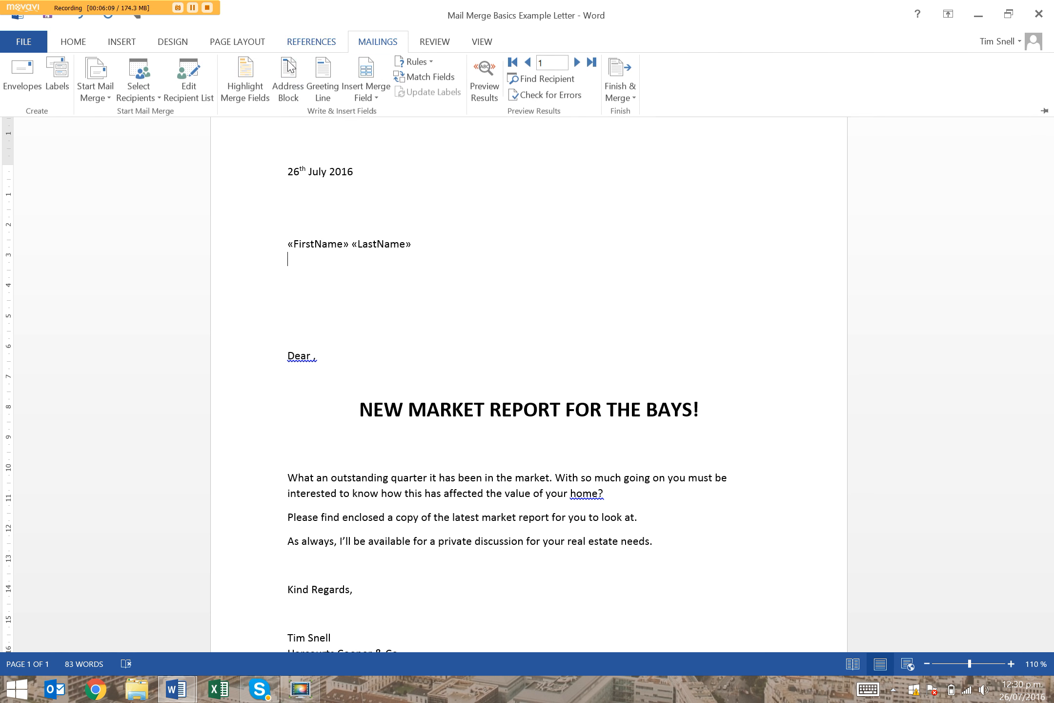
{"action": "left_click", "coordinate": [367, 96]}
{"action": "left_click", "coordinate": [403, 204]}
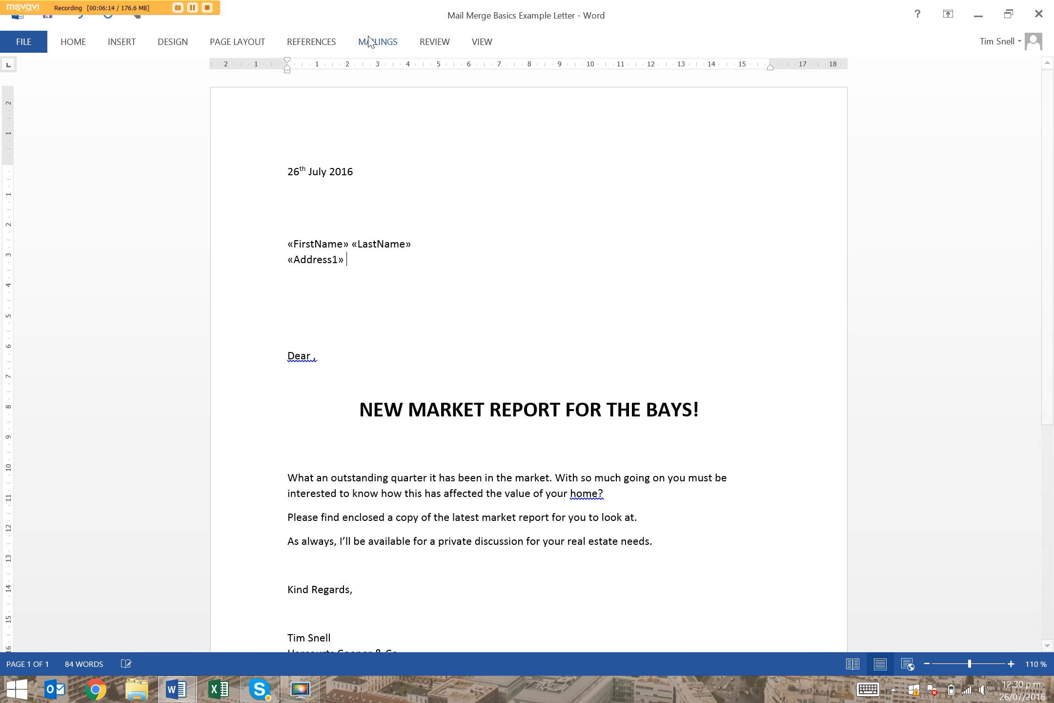
{"action": "left_click", "coordinate": [374, 91]}
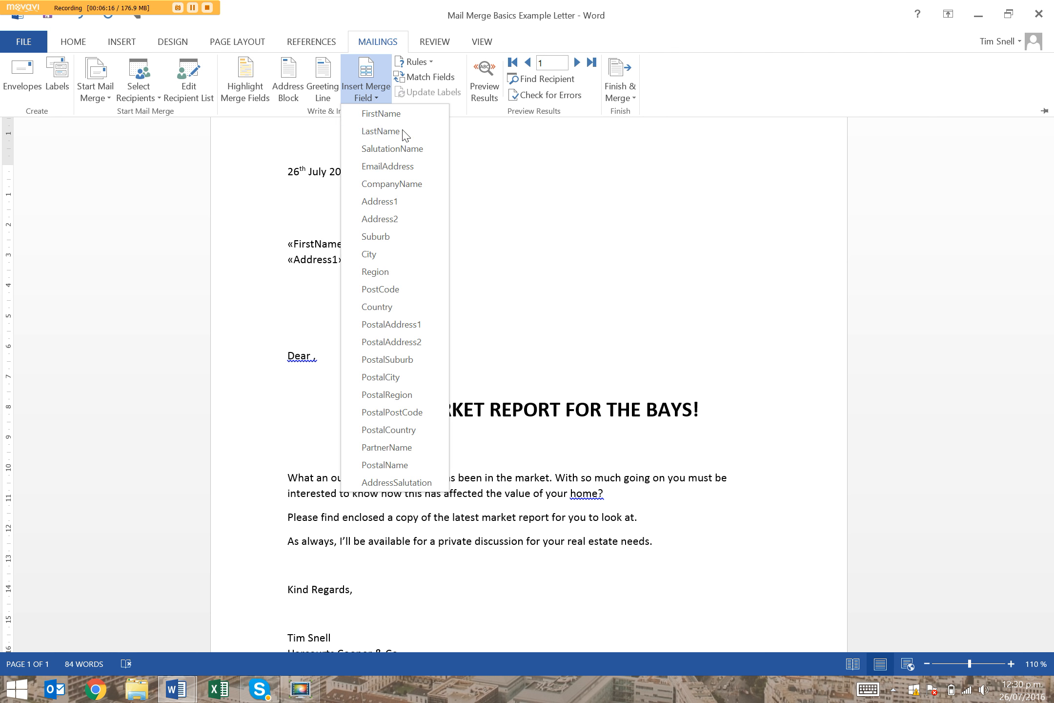
{"action": "left_click", "coordinate": [386, 219]}
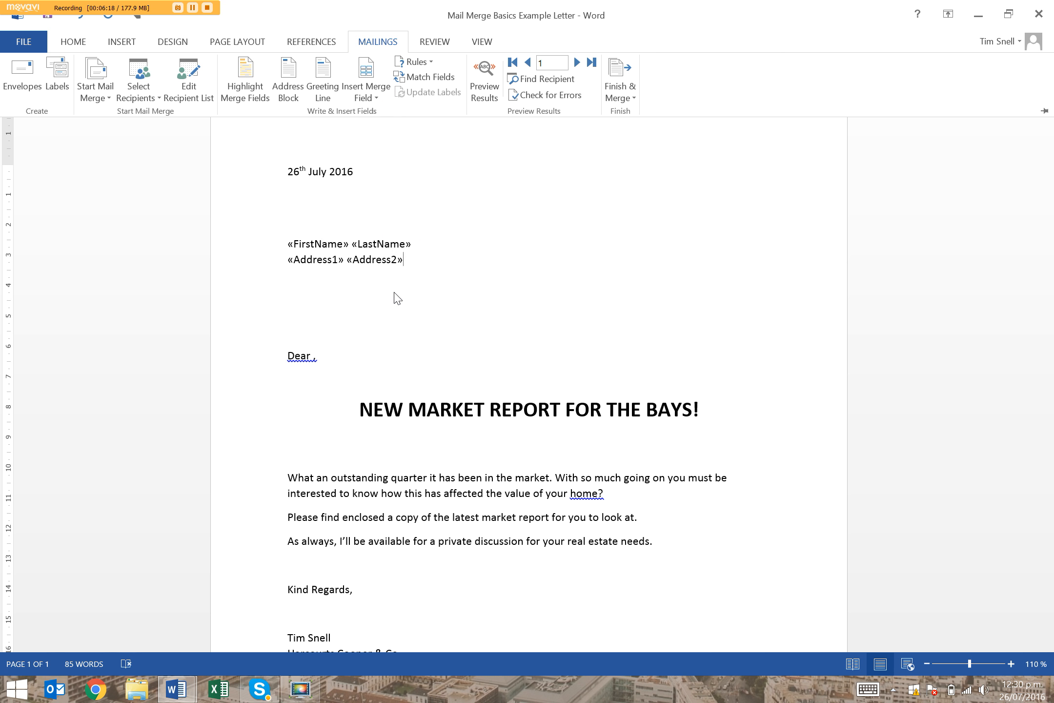
Insert the Suburb merge field on a new line directly beneath the Address1 and Address2 fields
{"action": "key", "text": "ctrl+F1"}
{"action": "key", "text": "Return"}
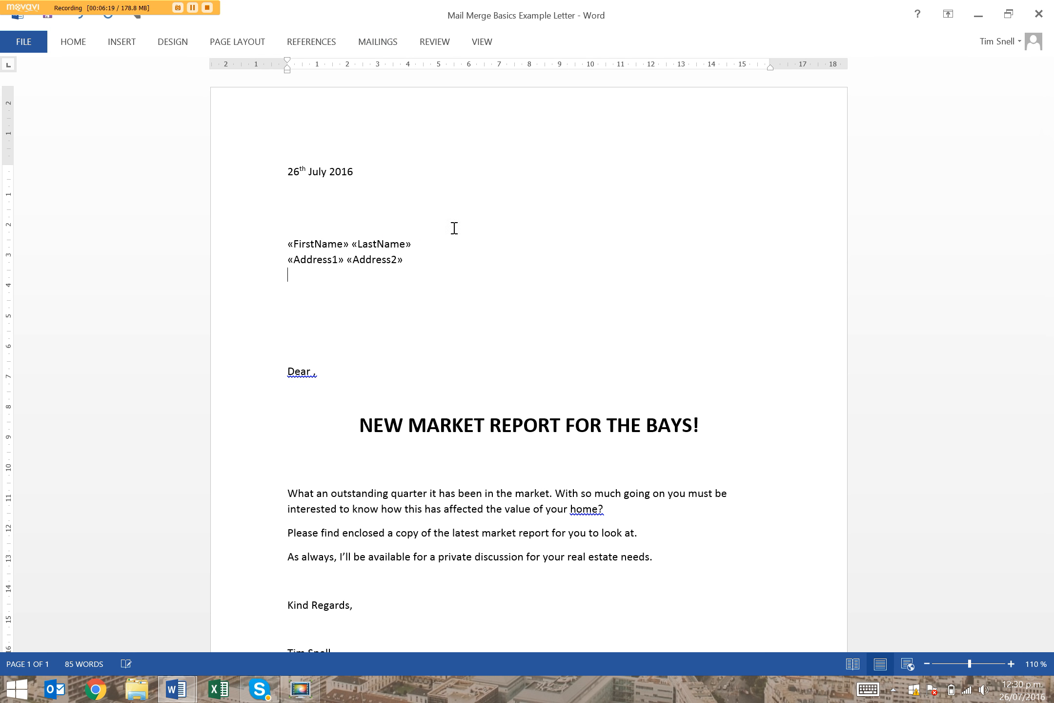
{"action": "left_click", "coordinate": [377, 41]}
{"action": "left_click", "coordinate": [376, 95]}
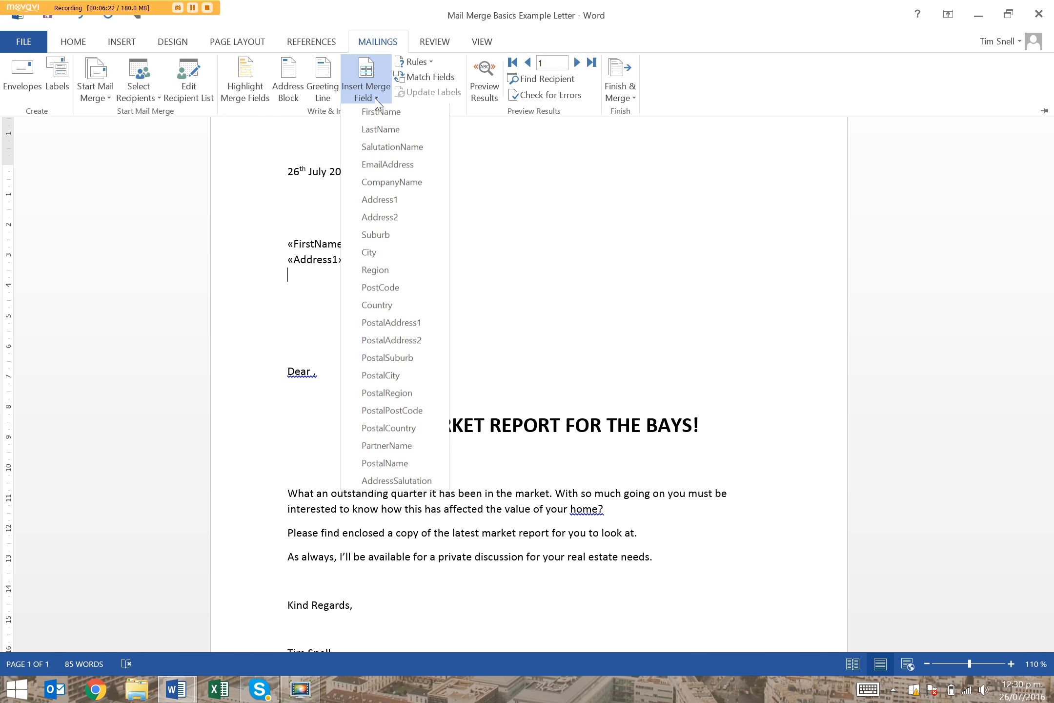
{"action": "left_click", "coordinate": [393, 236]}
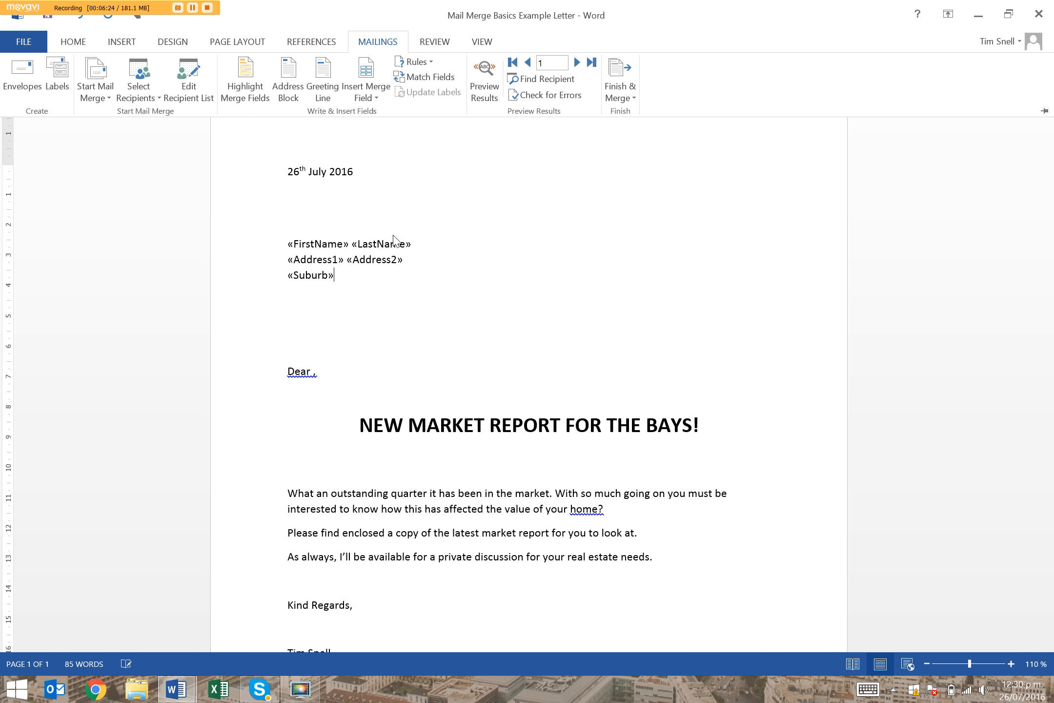
Insert the PostCode merge field after the Suburb field, separated by a space
{"action": "left_click", "coordinate": [341, 277]}
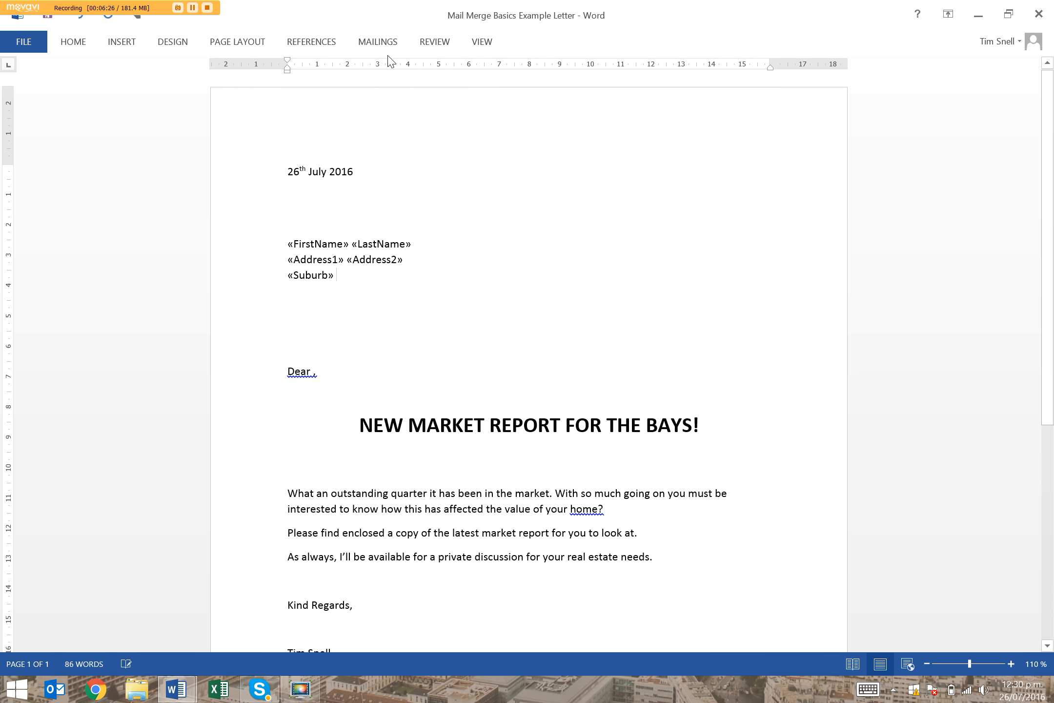
{"action": "left_click", "coordinate": [379, 44]}
{"action": "left_click", "coordinate": [374, 93]}
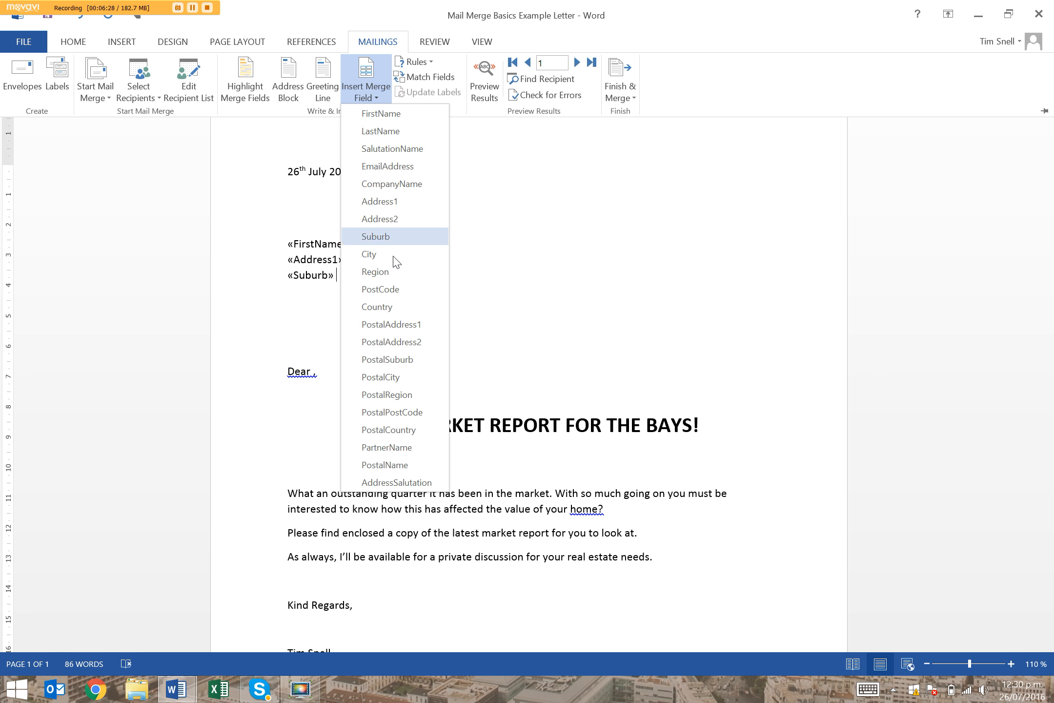
{"action": "left_click", "coordinate": [397, 291]}
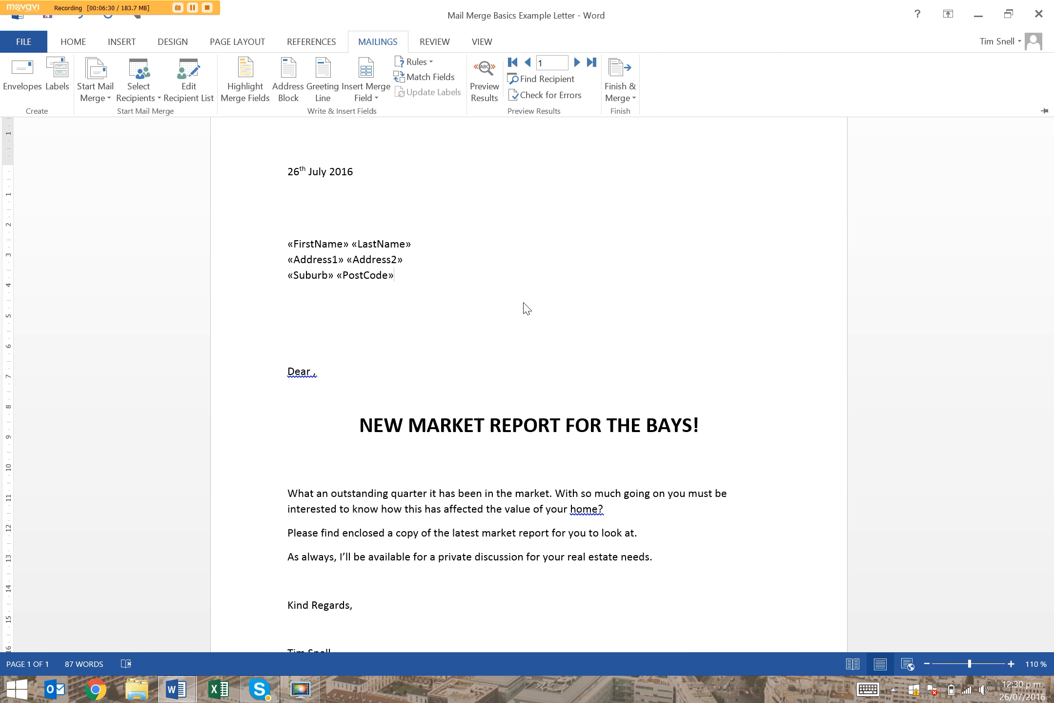
Insert the City merge field on a new line directly beneath the Suburb and PostCode fields
{"action": "key", "text": "Return"}
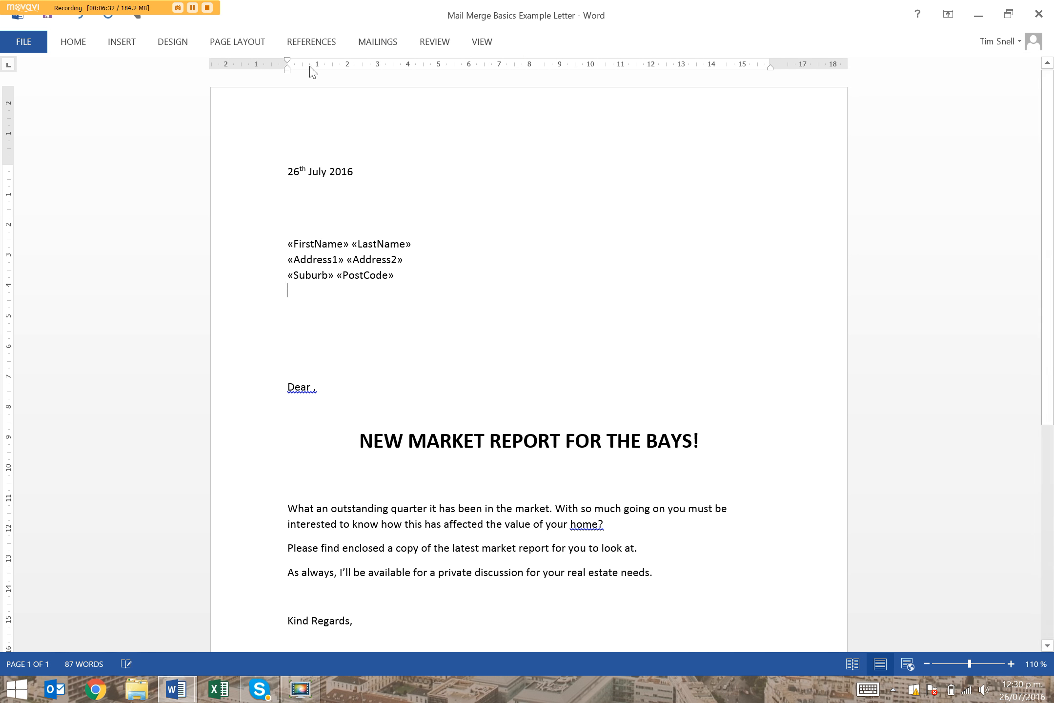
{"action": "left_click", "coordinate": [381, 44]}
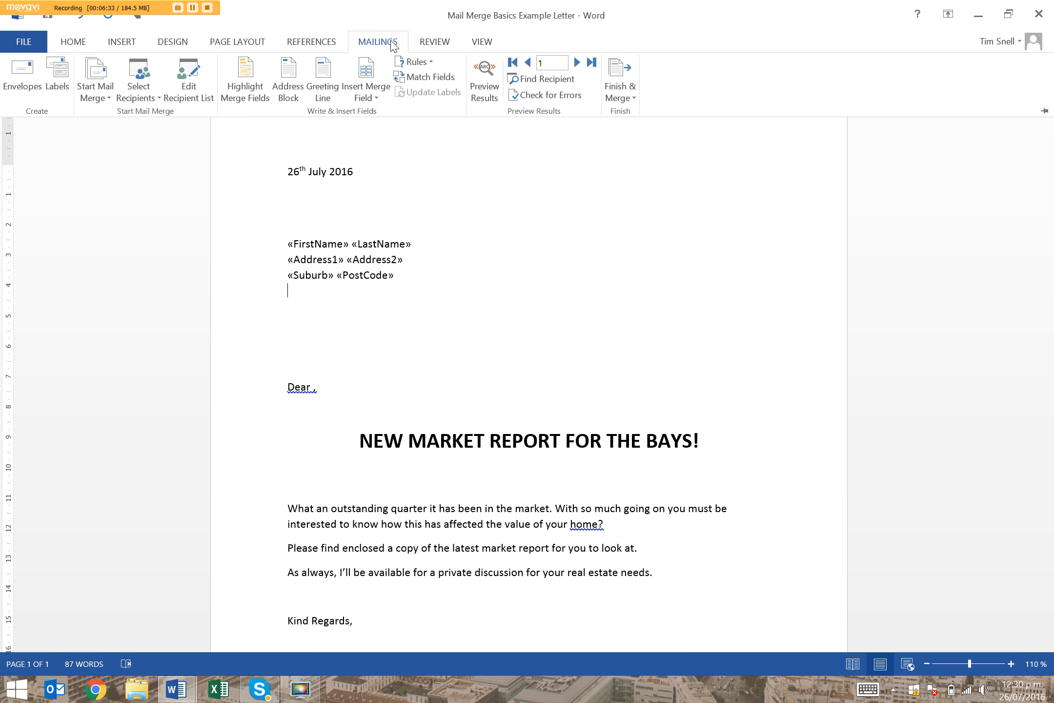
{"action": "left_click", "coordinate": [362, 99]}
{"action": "left_click", "coordinate": [372, 255]}
Insert the Region merge field after the City field, separated by a space
{"action": "left_click", "coordinate": [401, 41]}
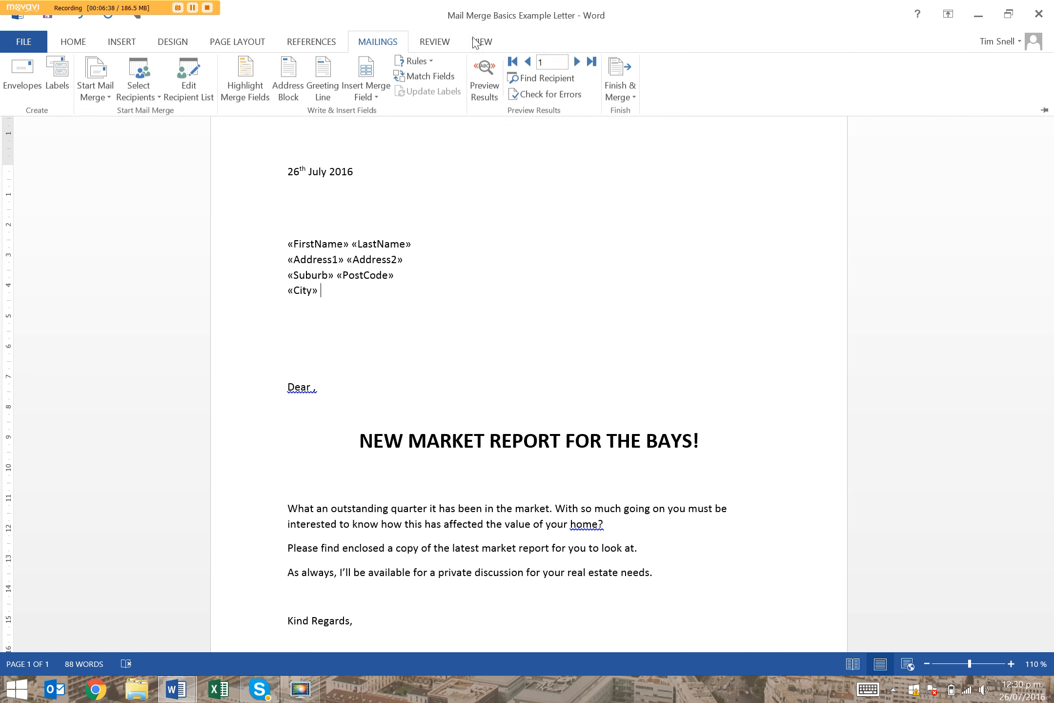
{"action": "left_click", "coordinate": [366, 92]}
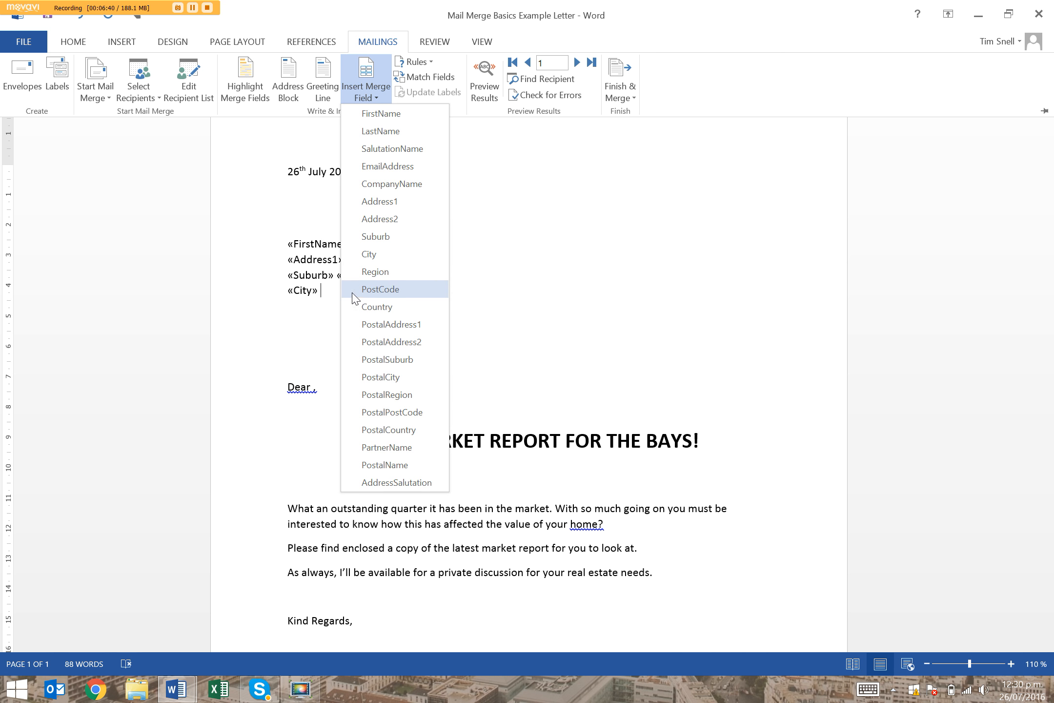
{"action": "left_click", "coordinate": [391, 272]}
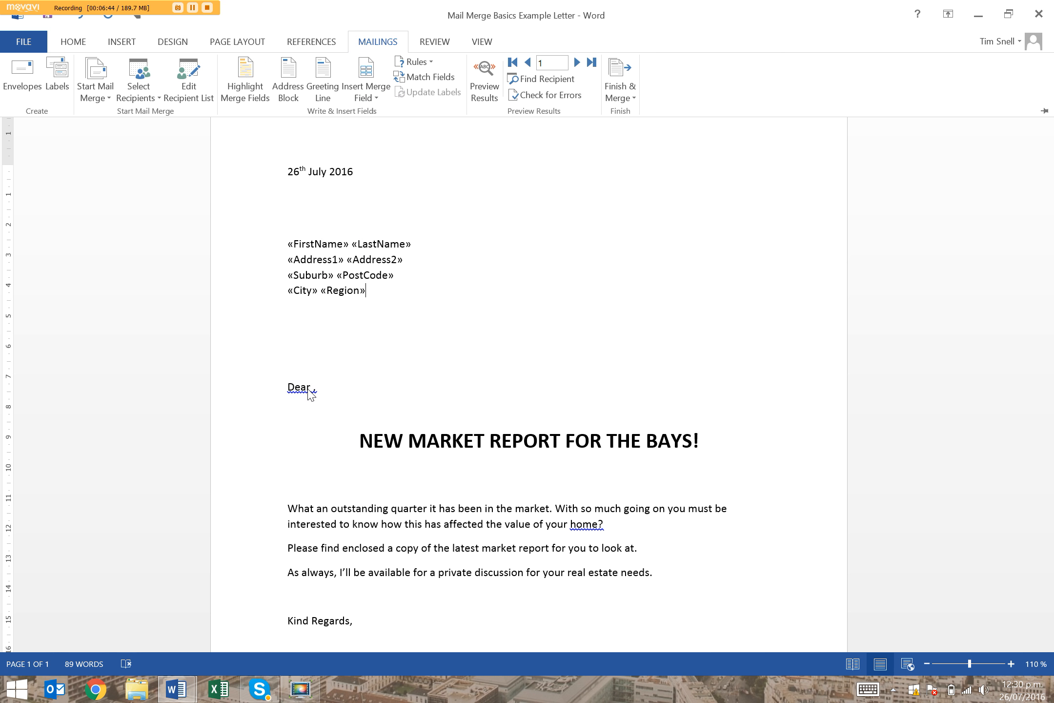
Insert the FirstName merge field in the greeting, between "Dear" and the comma
{"action": "key", "text": "ctrl+F1"}
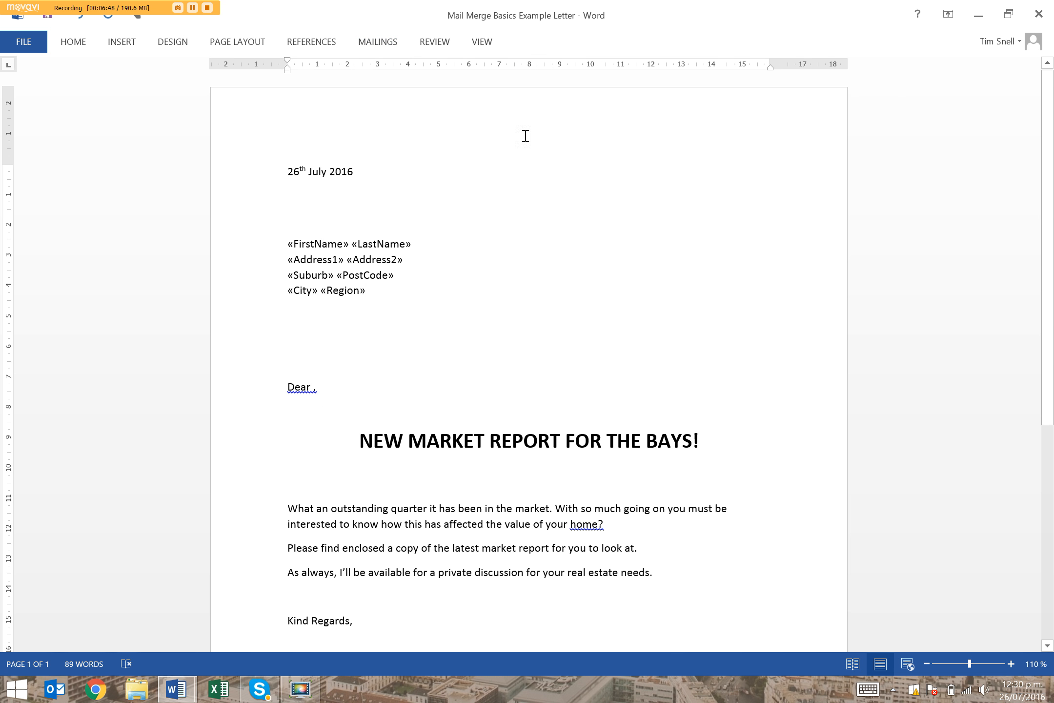
{"action": "left_click", "coordinate": [386, 45]}
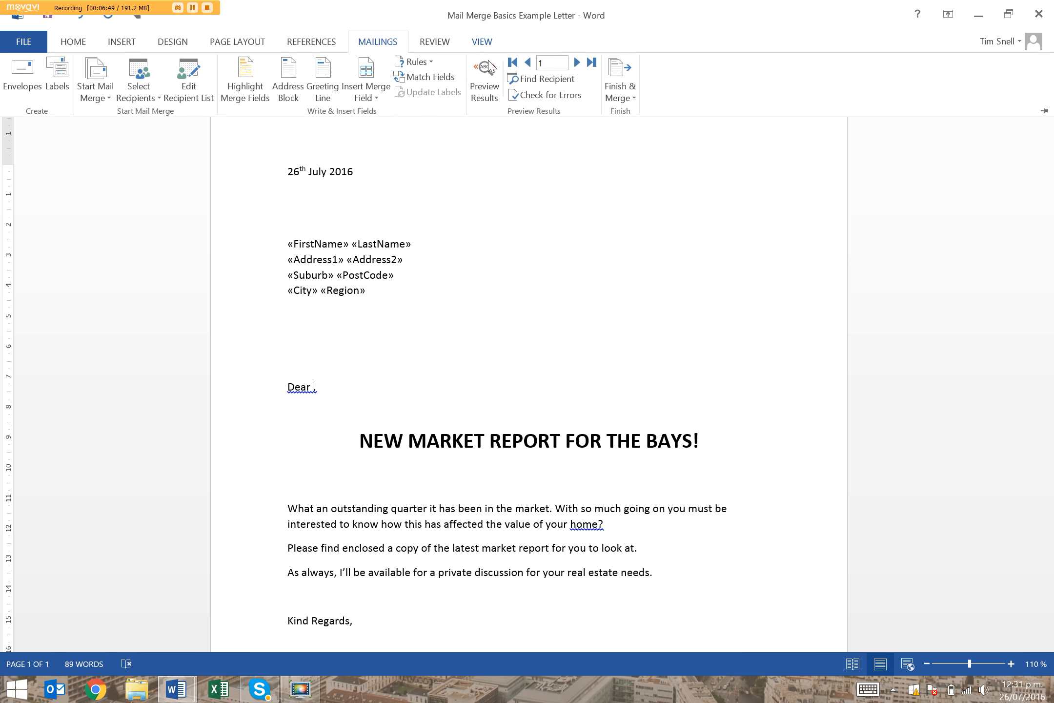
{"action": "left_click", "coordinate": [384, 97]}
{"action": "left_click", "coordinate": [419, 114]}
Review the steps in the Mail Merge Basics Instructions document and return to the example letter
{"action": "left_click", "coordinate": [176, 697]}
{"action": "left_click", "coordinate": [273, 642]}
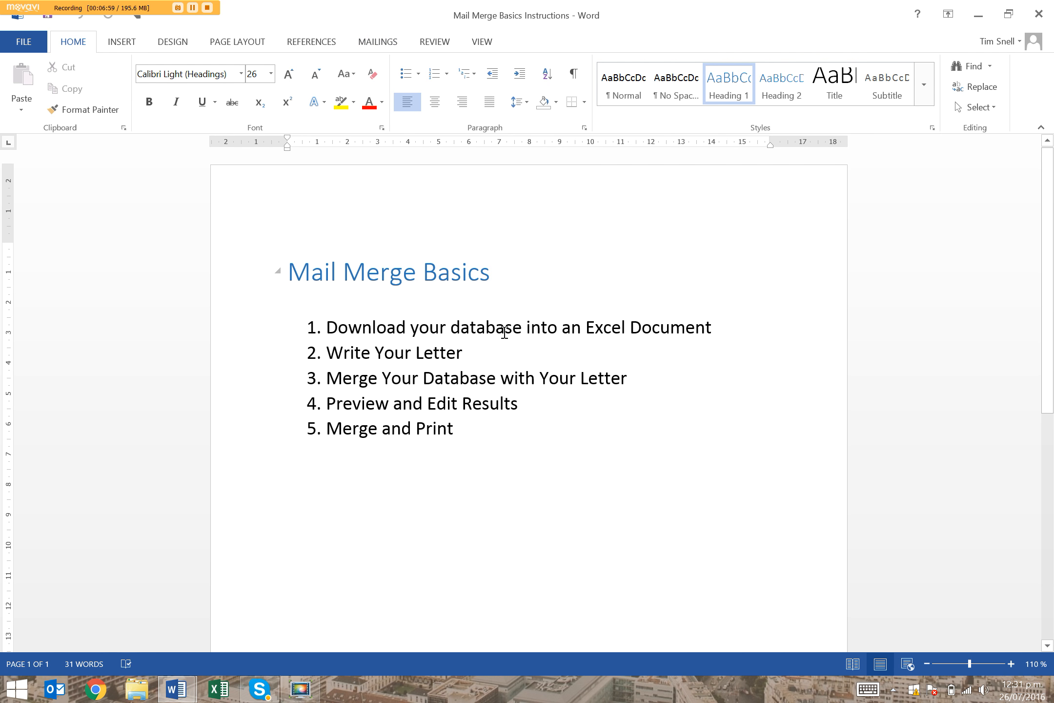
{"action": "left_click_drag", "start_coordinate": [403, 352], "coordinate": [473, 353]}
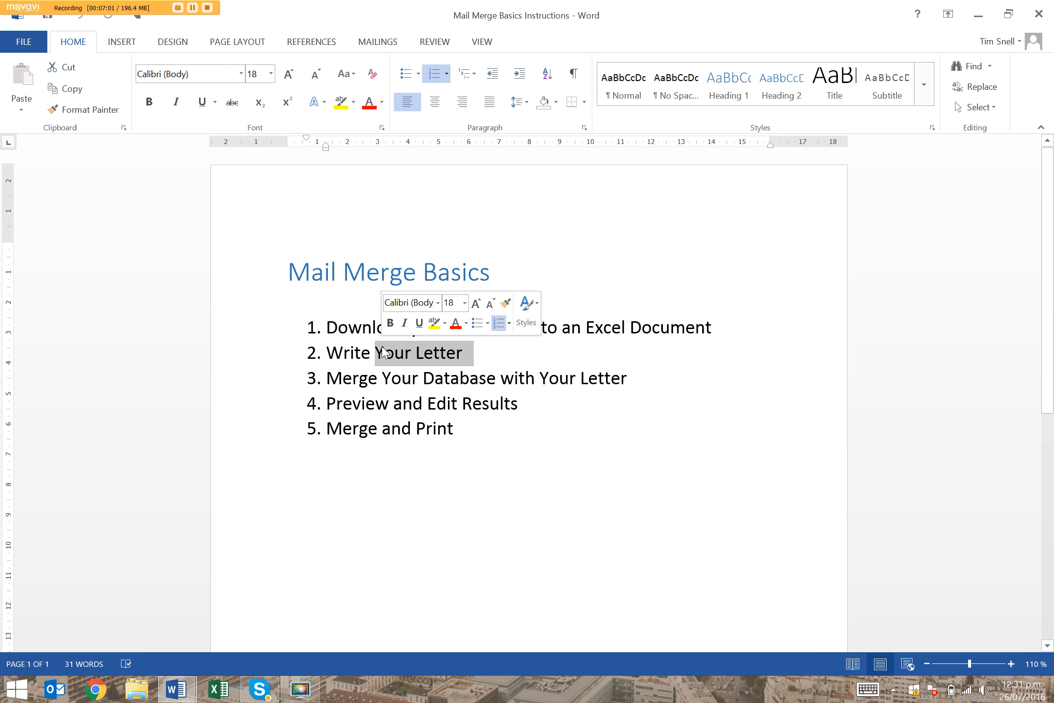
{"action": "left_click", "coordinate": [347, 381]}
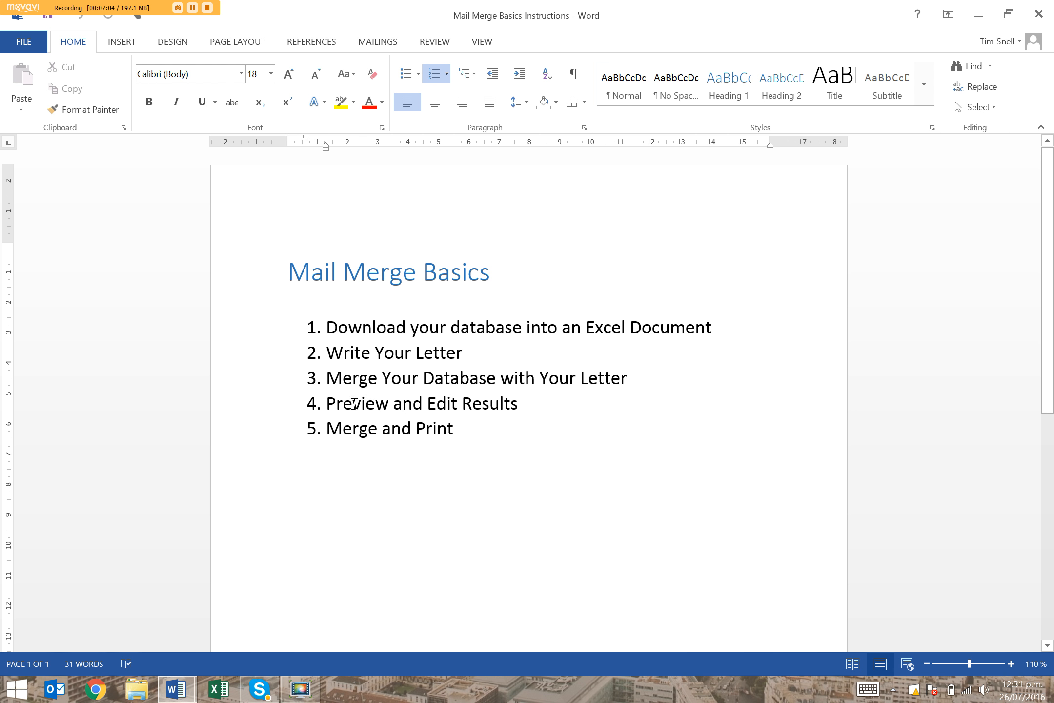
{"action": "left_click_drag", "start_coordinate": [355, 403], "coordinate": [459, 403]}
{"action": "left_click", "coordinate": [991, 9]}
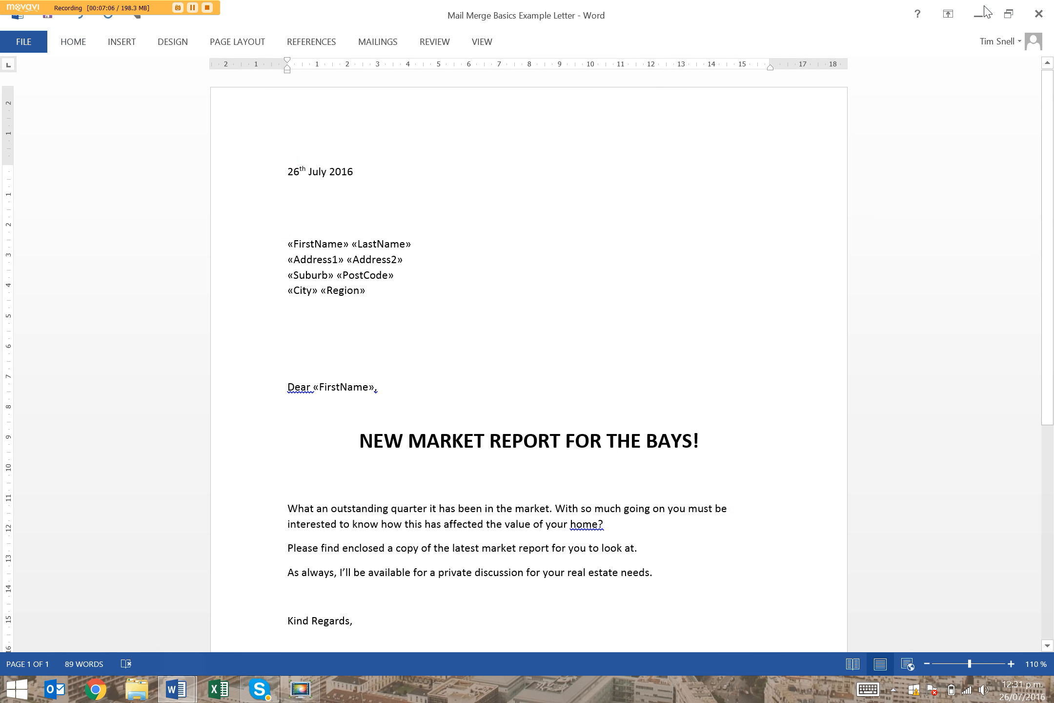
Preview the merged letter and browse the recipient records, checking the name, address block and greeting of each
{"action": "left_click", "coordinate": [388, 46]}
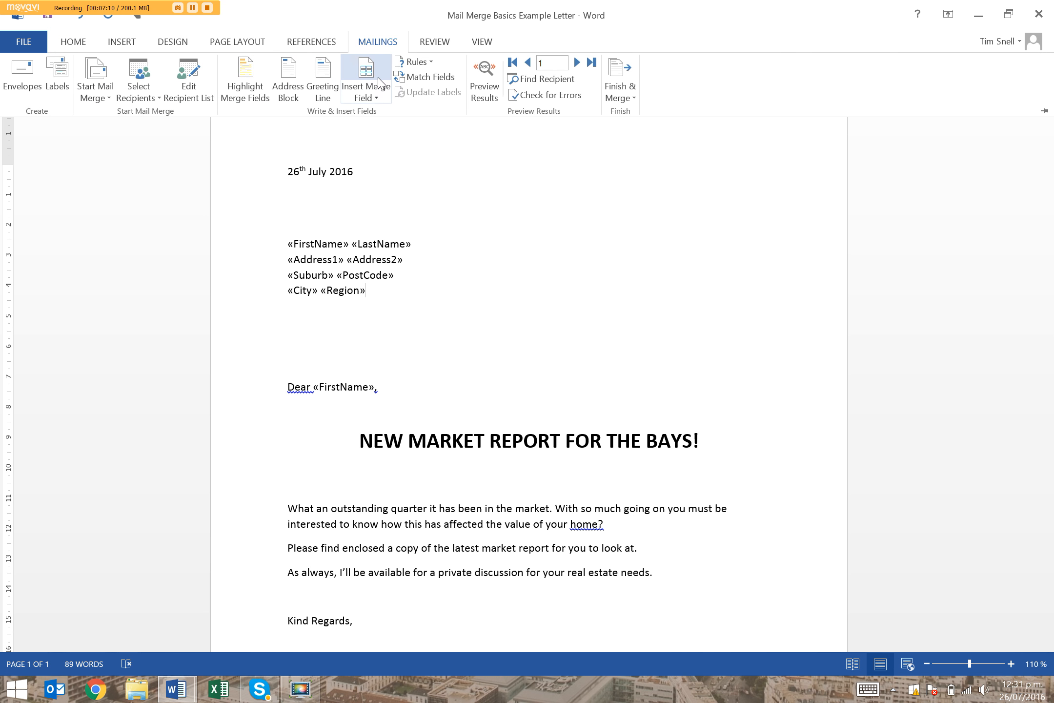
{"action": "left_click", "coordinate": [493, 87]}
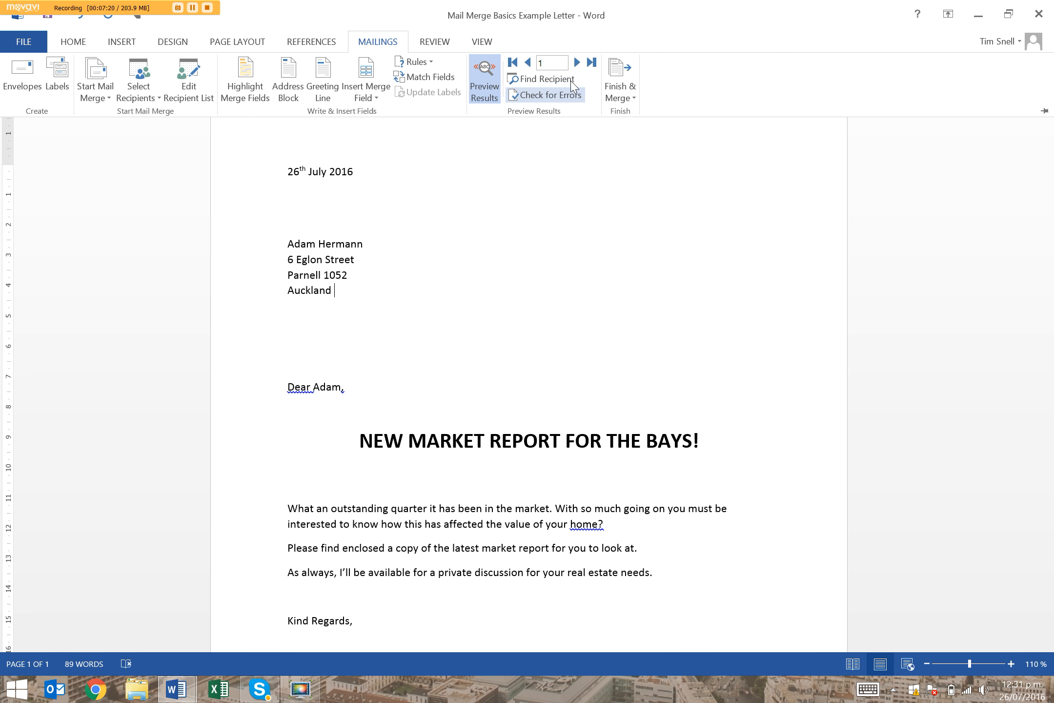
{"action": "left_click", "coordinate": [579, 69]}
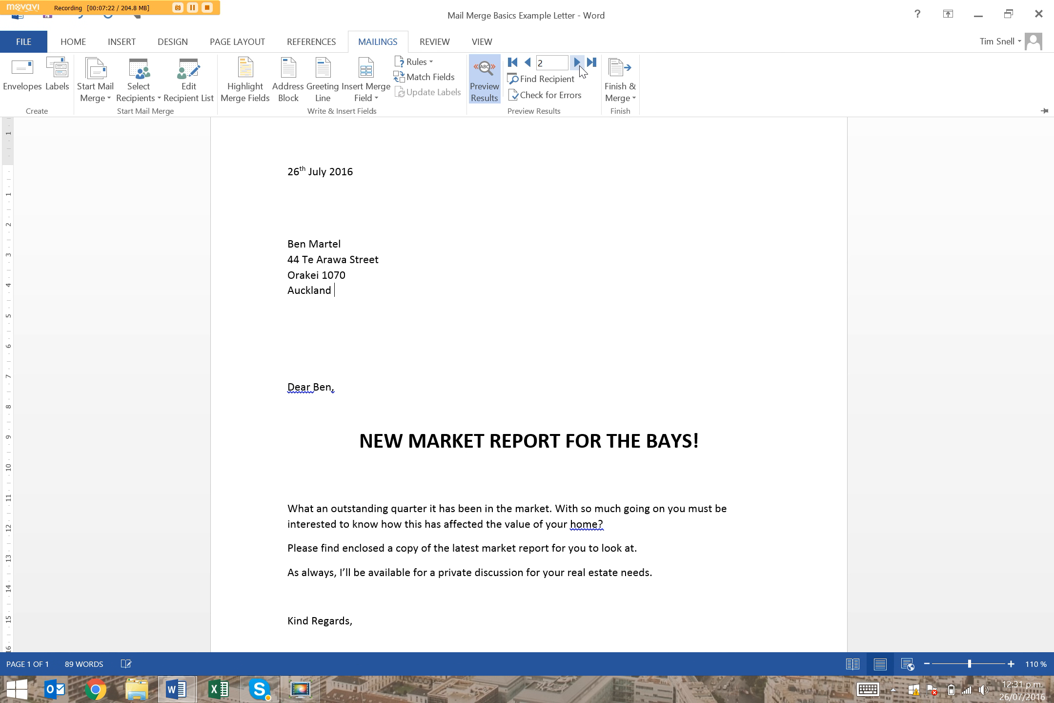
{"action": "left_click", "coordinate": [579, 69]}
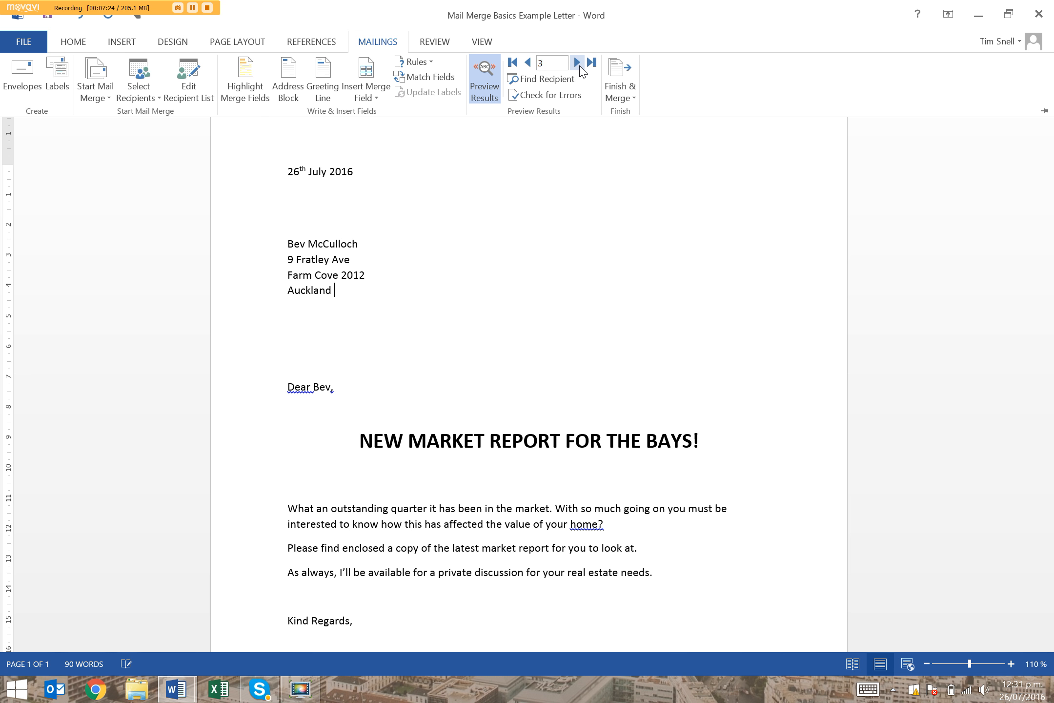
{"action": "left_click", "coordinate": [579, 68]}
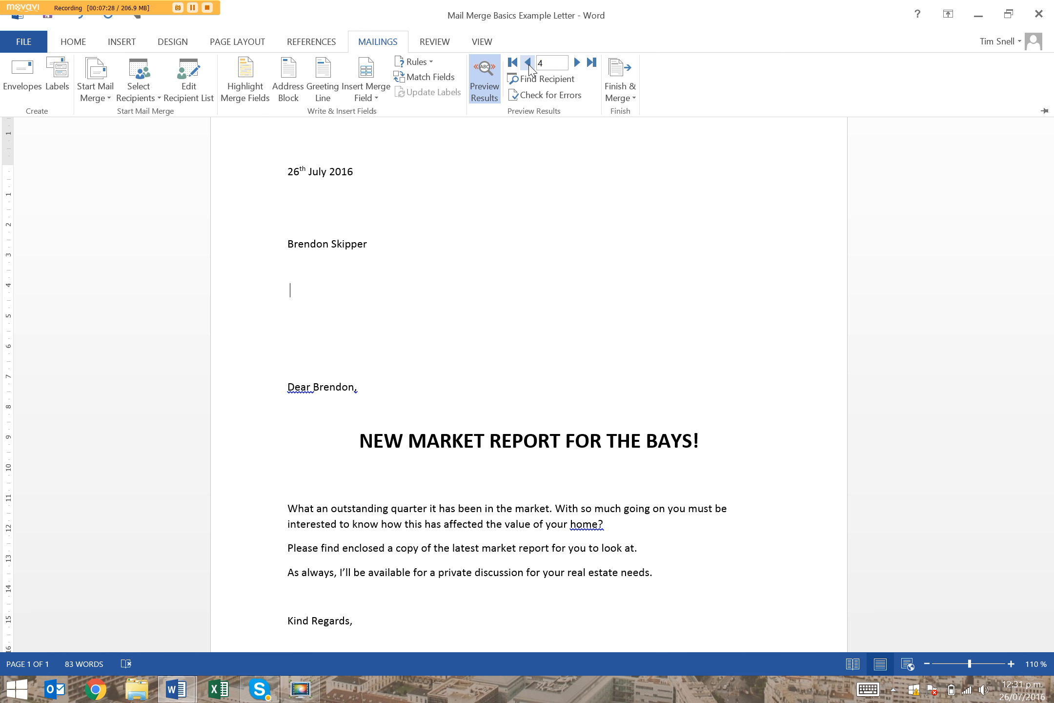
{"action": "left_click", "coordinate": [576, 65]}
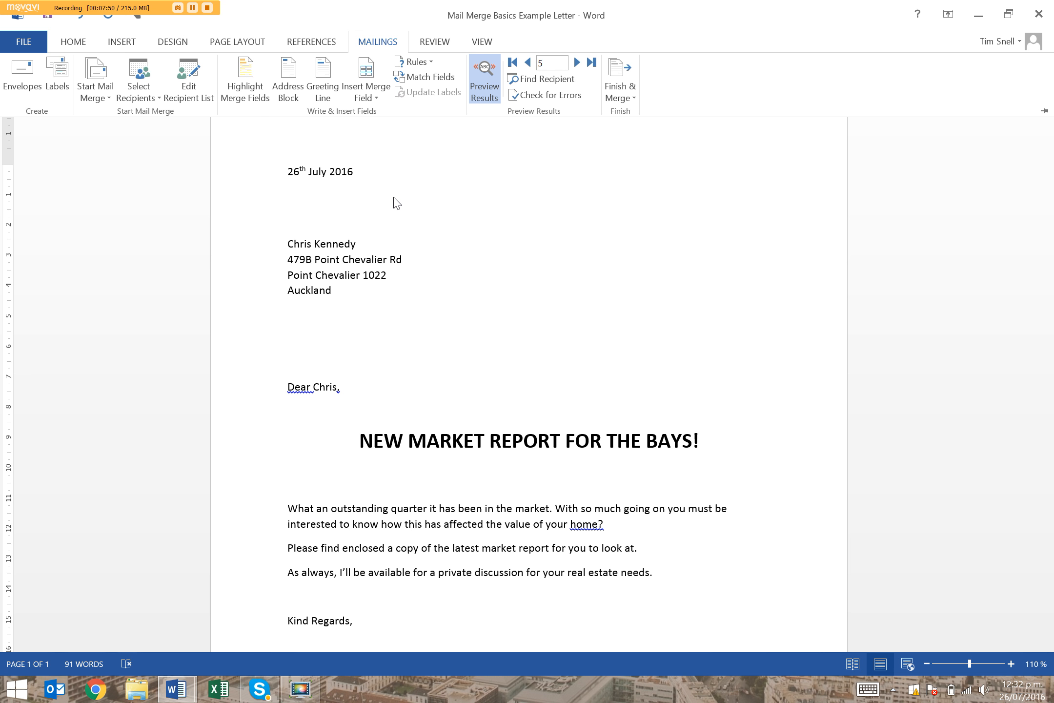
{"action": "left_click", "coordinate": [578, 64]}
{"action": "left_click", "coordinate": [578, 63]}
{"action": "left_click", "coordinate": [578, 63]}
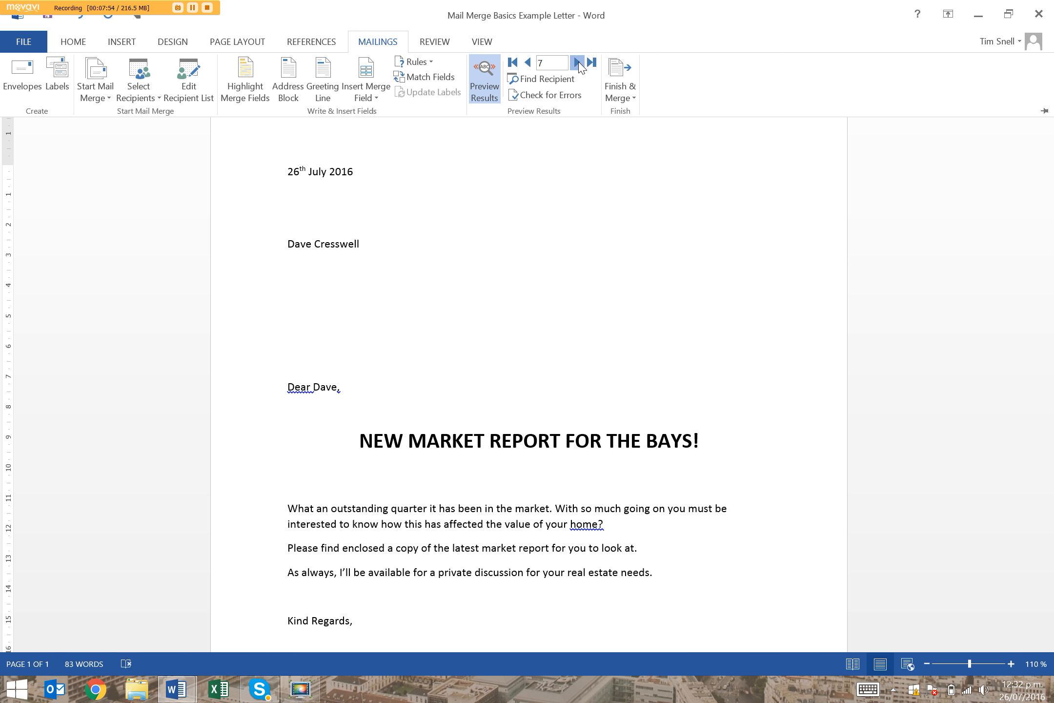
{"action": "left_click", "coordinate": [578, 63]}
{"action": "left_click", "coordinate": [528, 62]}
{"action": "left_click", "coordinate": [528, 62]}
{"action": "left_click", "coordinate": [528, 63]}
{"action": "left_click", "coordinate": [528, 63]}
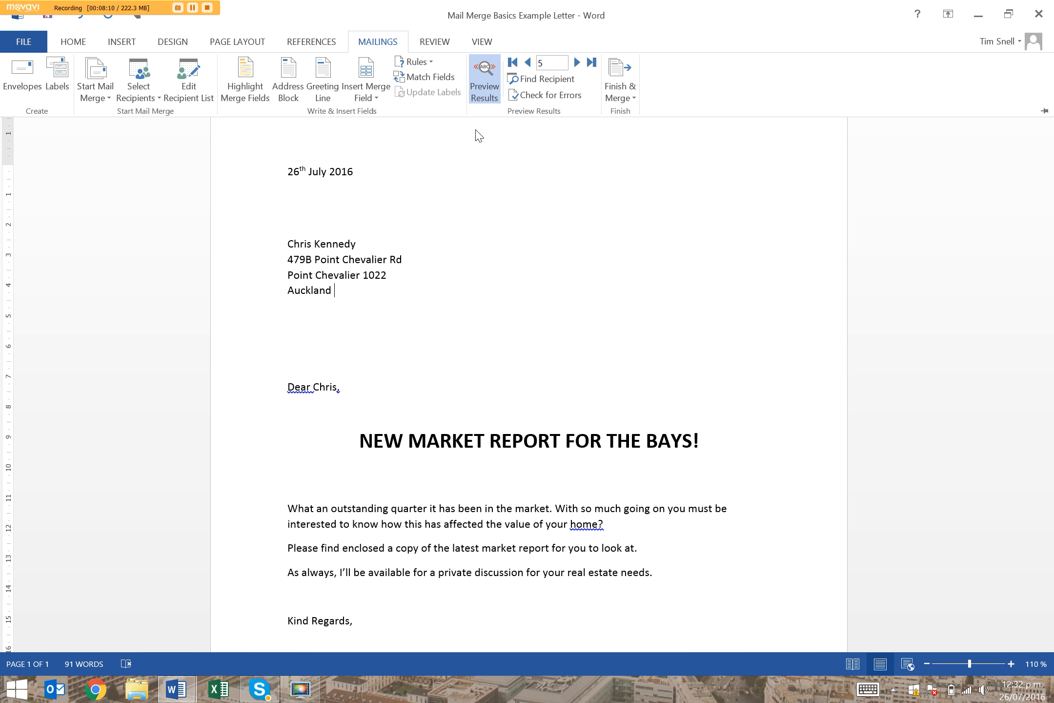
Turn off the results preview to inspect the Address1 merge field, and turn the preview back on
{"action": "left_click", "coordinate": [479, 98]}
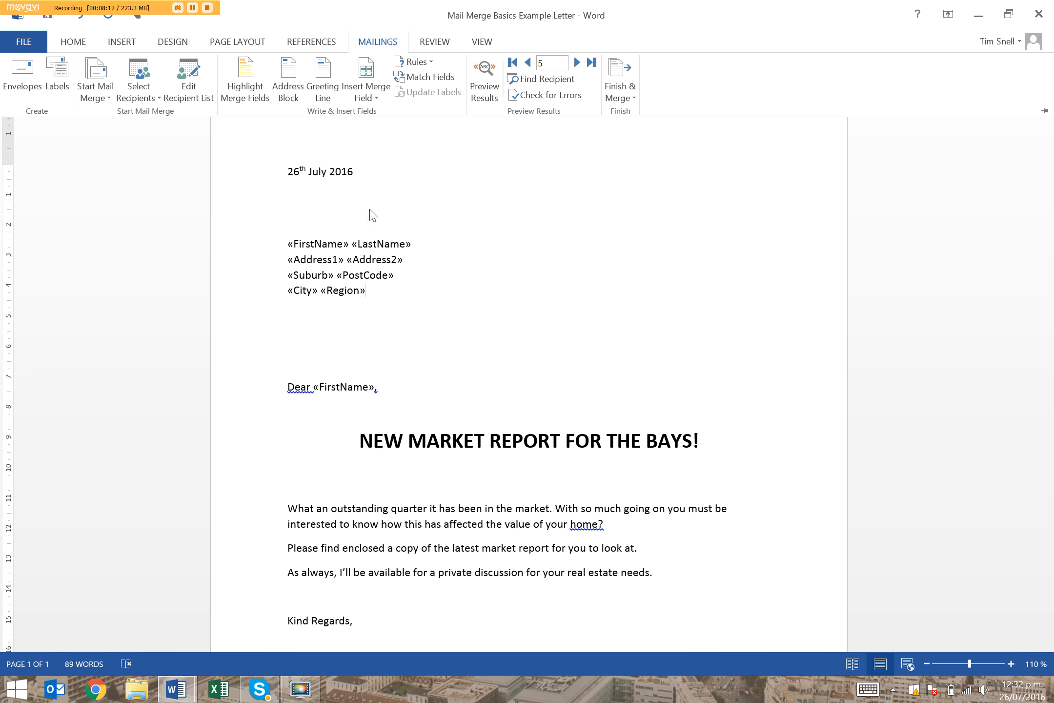
{"action": "key", "text": "ctrl+F1"}
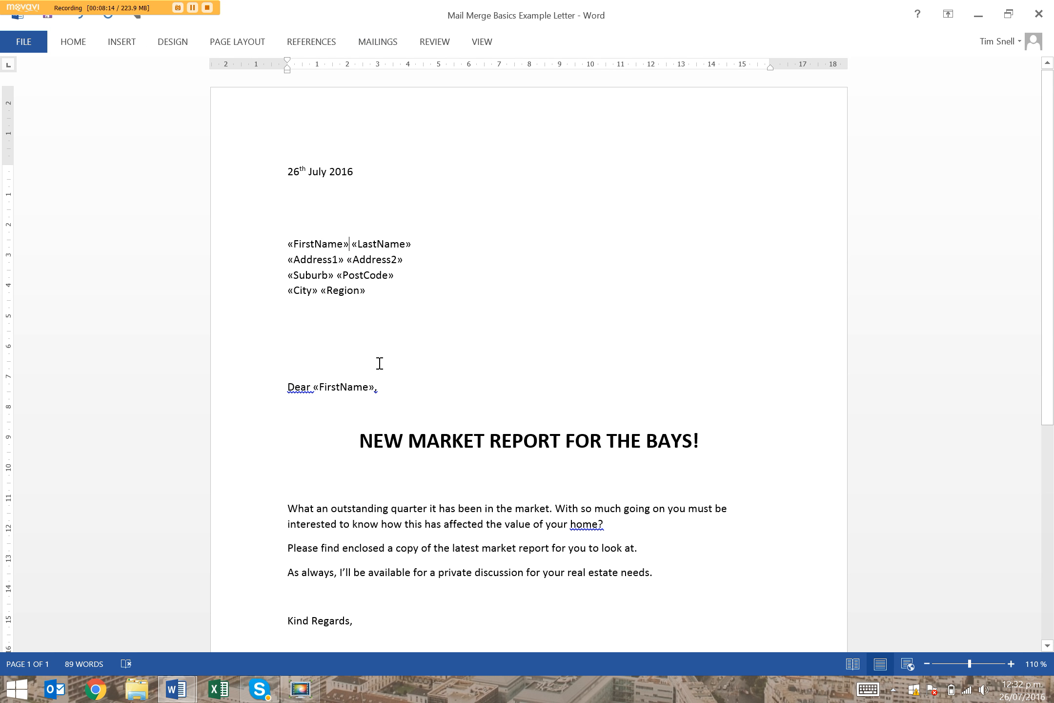
{"action": "left_click", "coordinate": [284, 259]}
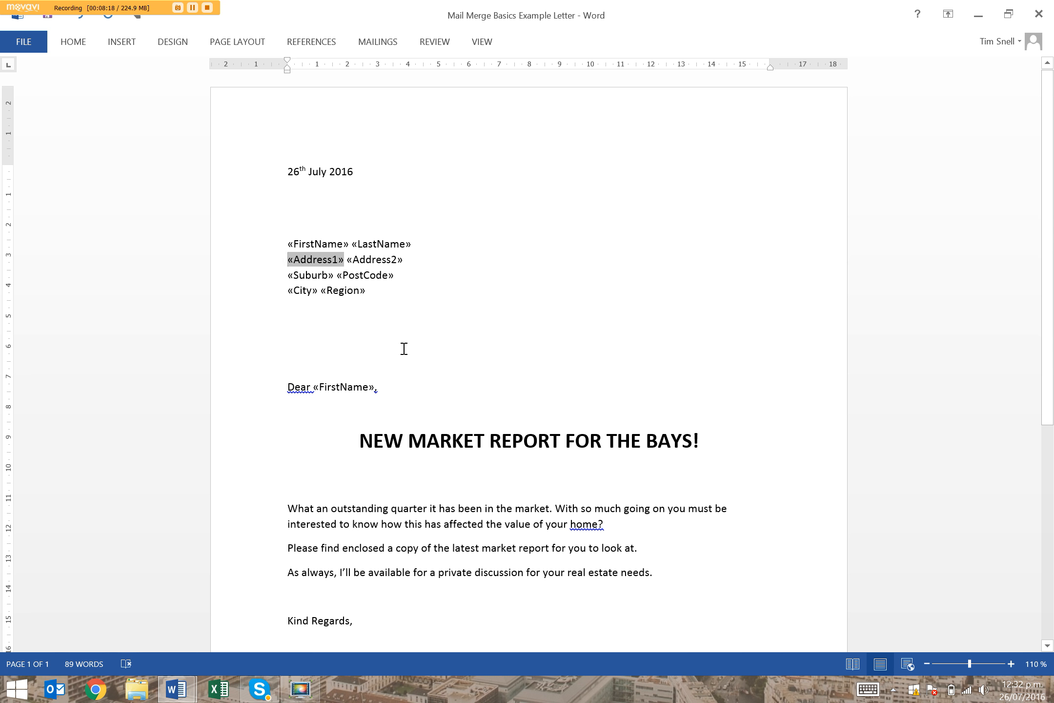
{"action": "left_click", "coordinate": [483, 42]}
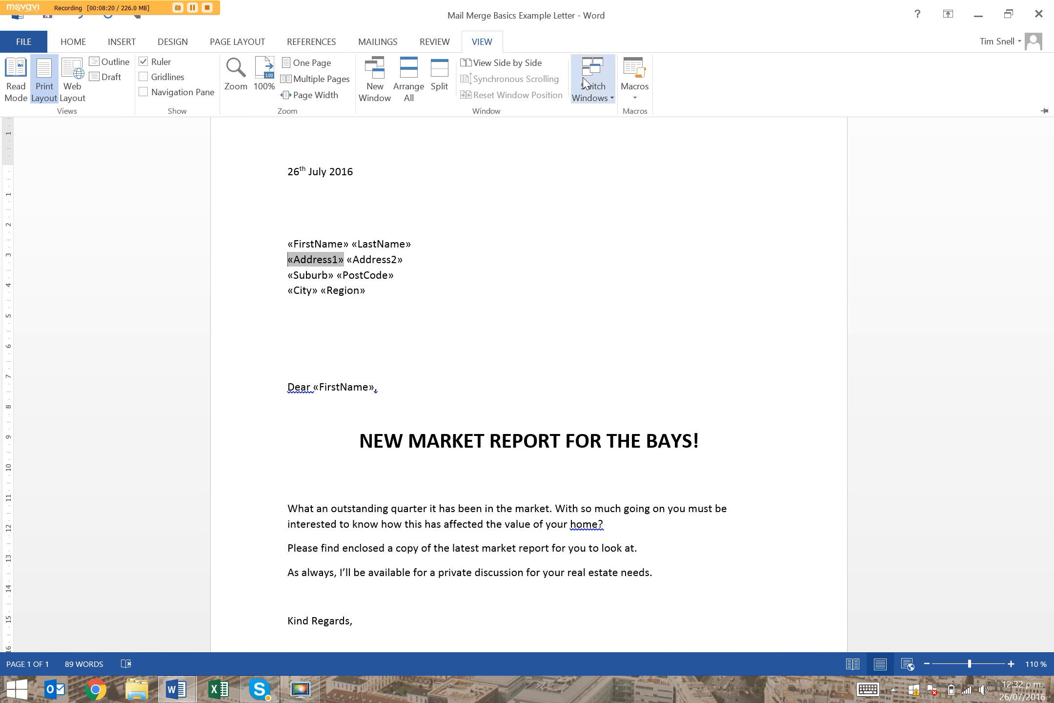
{"action": "left_click", "coordinate": [390, 43]}
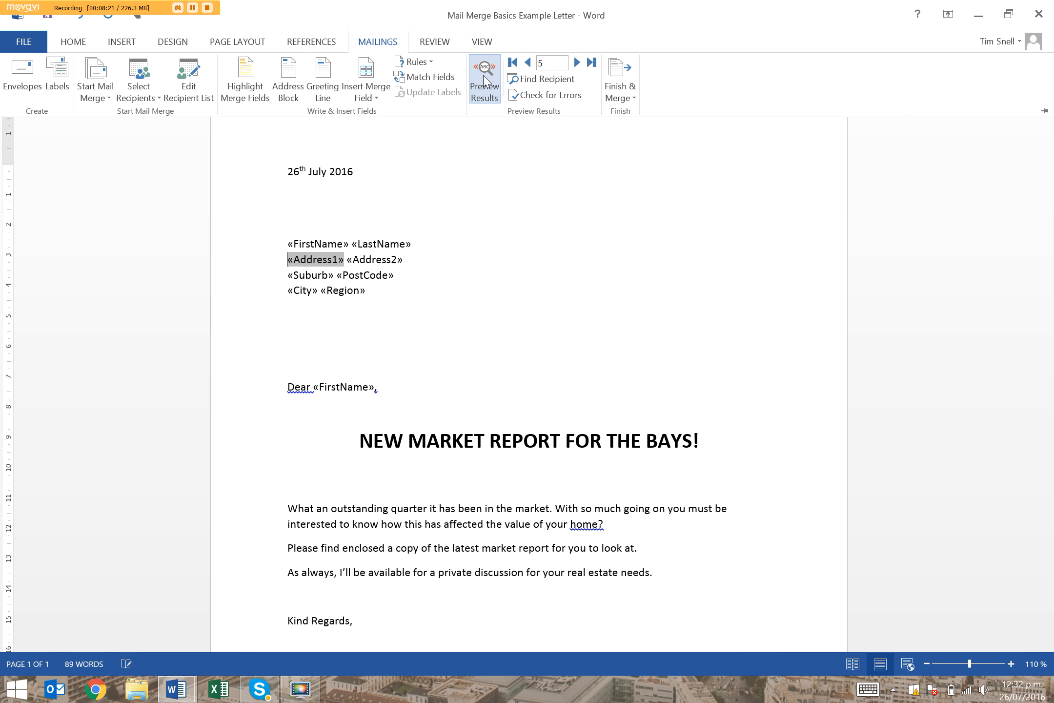
{"action": "left_click", "coordinate": [485, 80]}
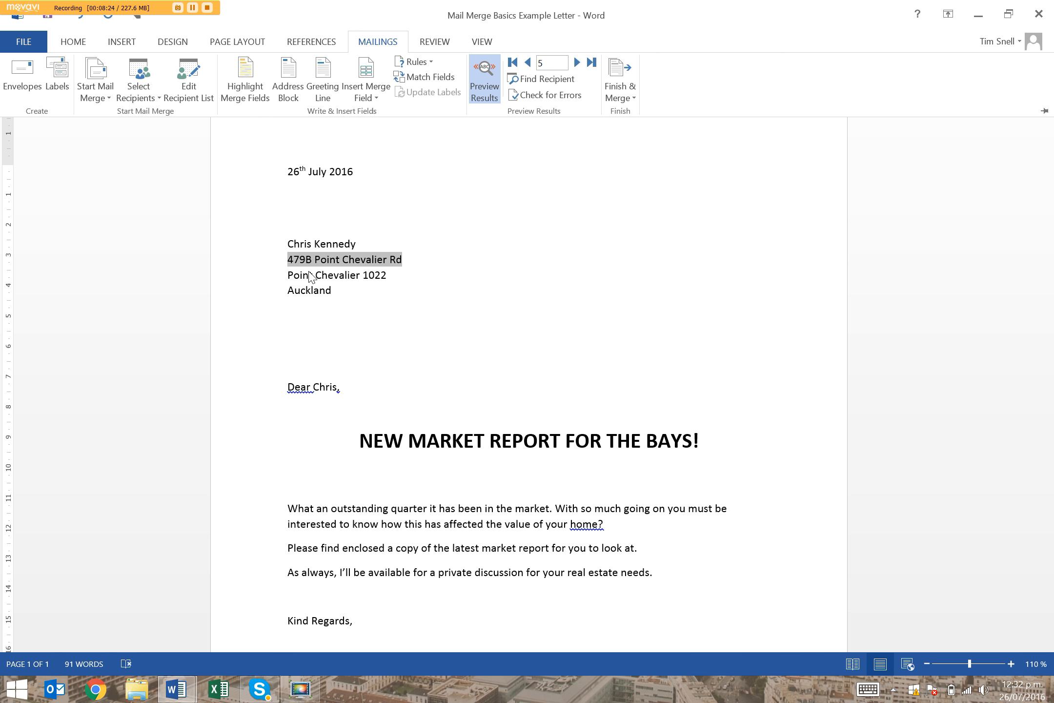
{"action": "left_click", "coordinate": [635, 75]}
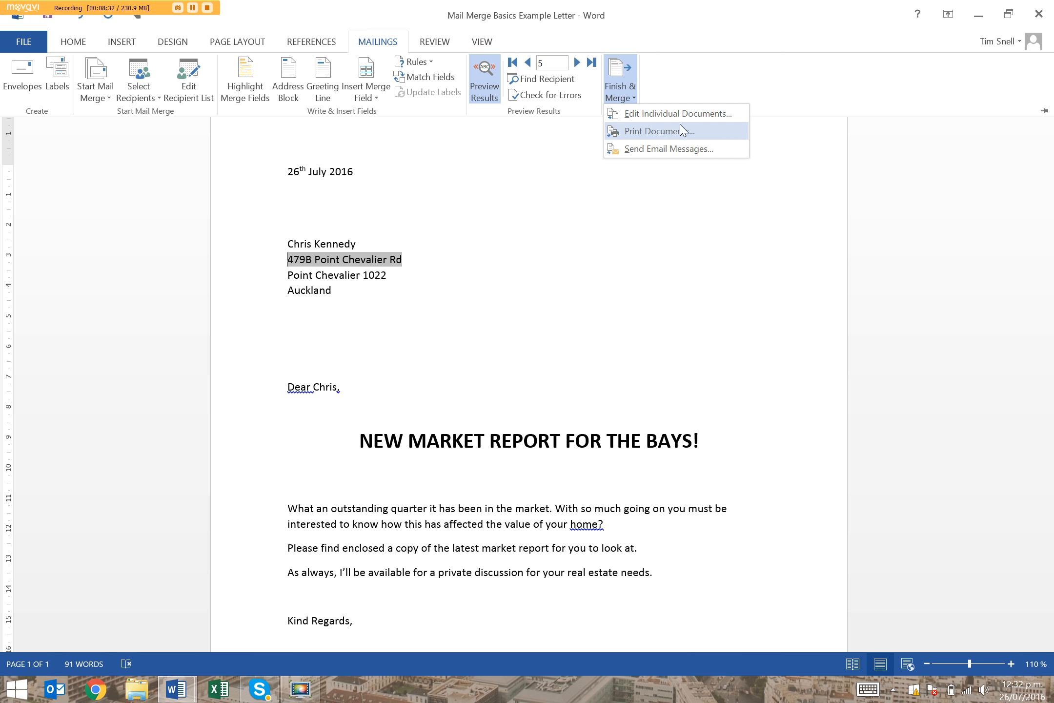
{"action": "left_click", "coordinate": [689, 132]}
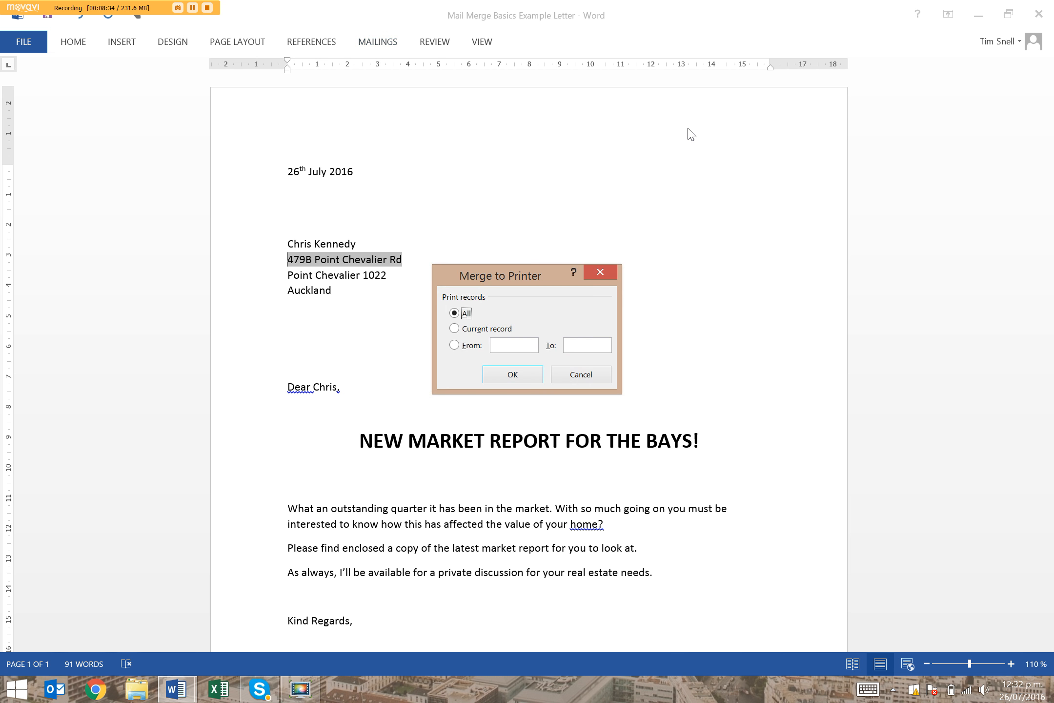
{"action": "left_click", "coordinate": [574, 380]}
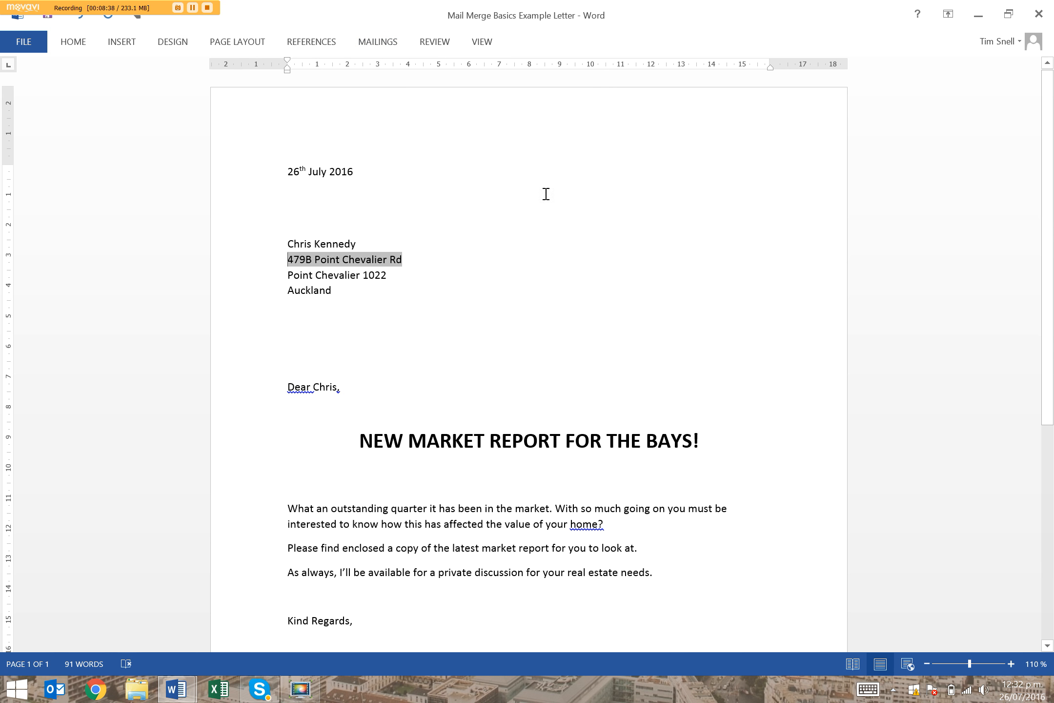
Finish the merge by creating editable individual letters in a new document for all records
{"action": "left_click", "coordinate": [482, 41]}
{"action": "left_click", "coordinate": [379, 42]}
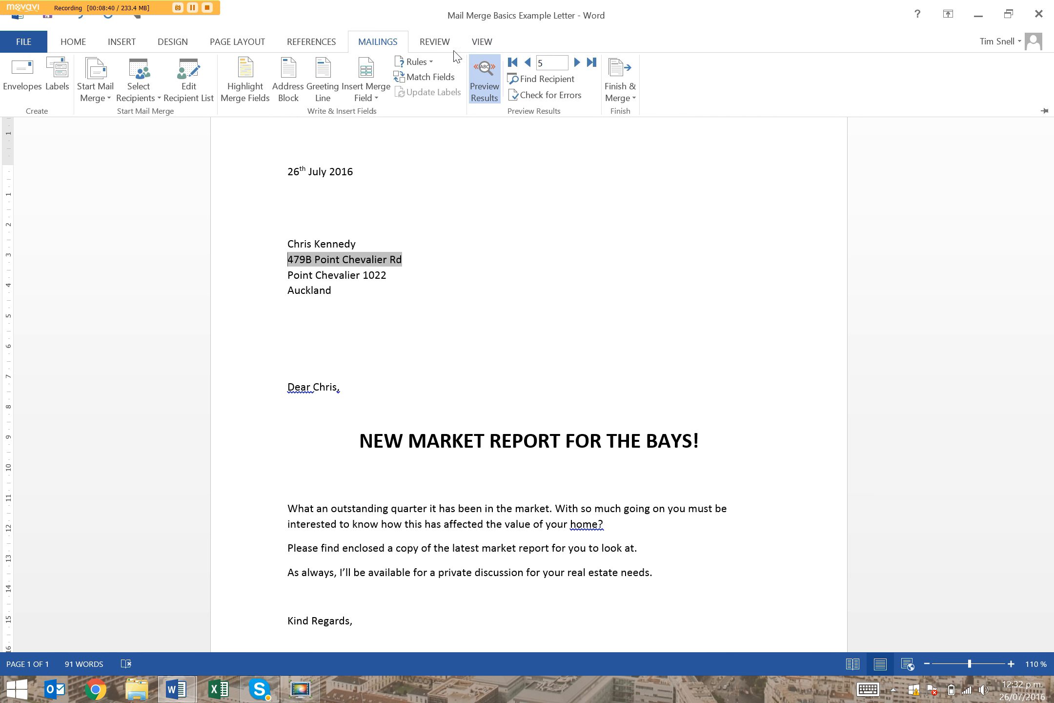
{"action": "left_click", "coordinate": [620, 83]}
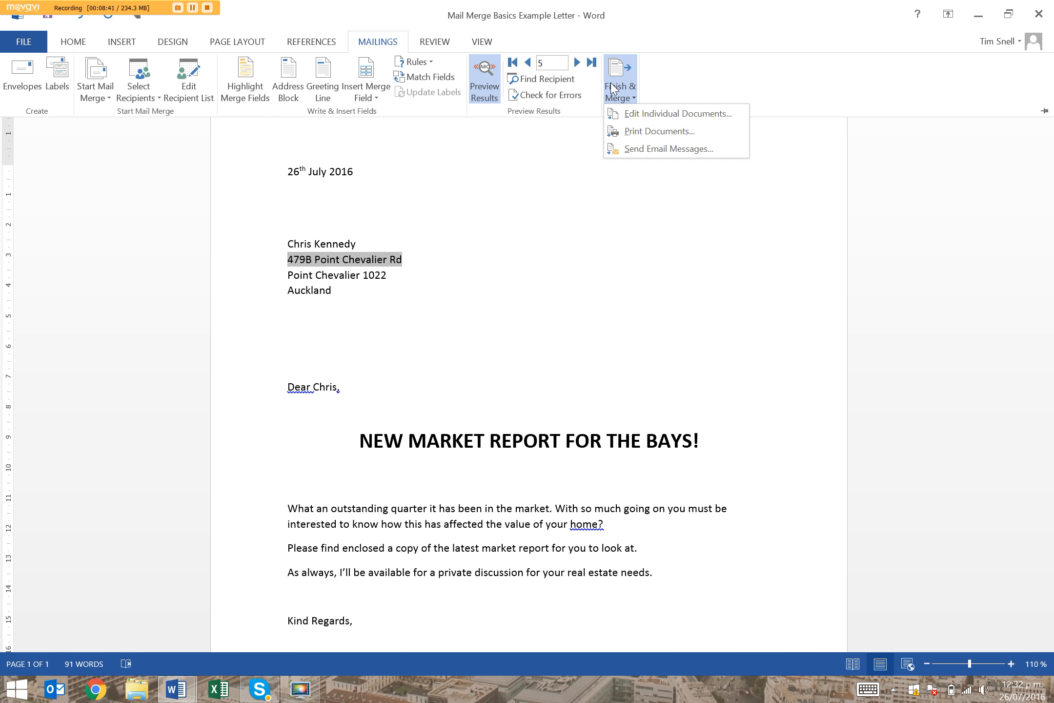
{"action": "left_click", "coordinate": [644, 117]}
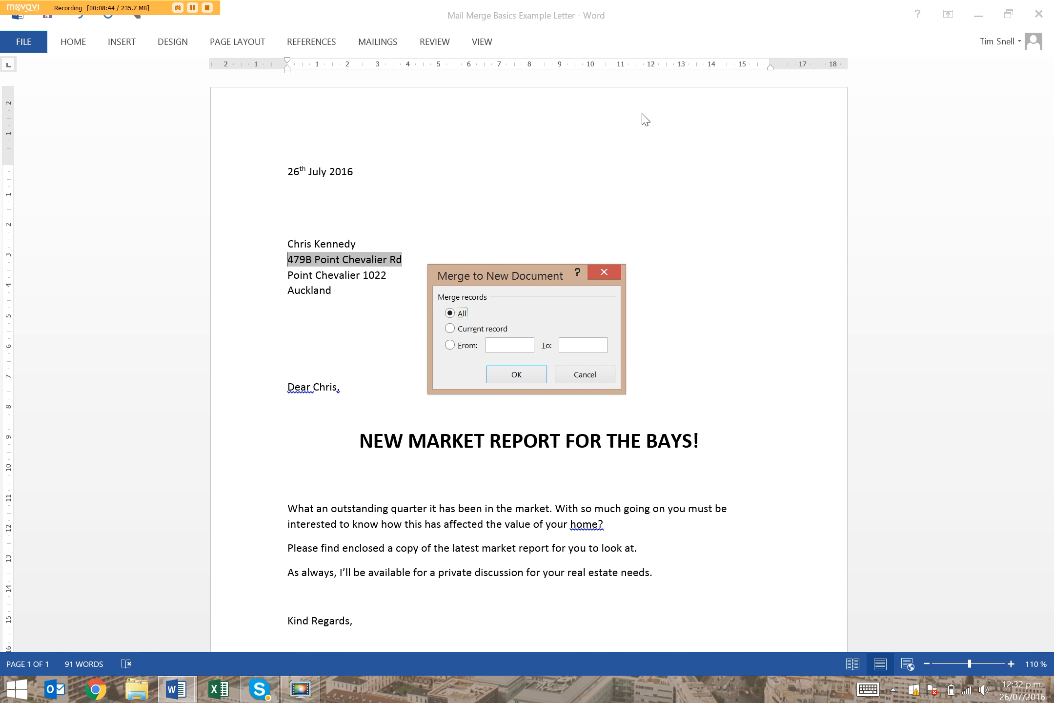
{"action": "left_click", "coordinate": [515, 371]}
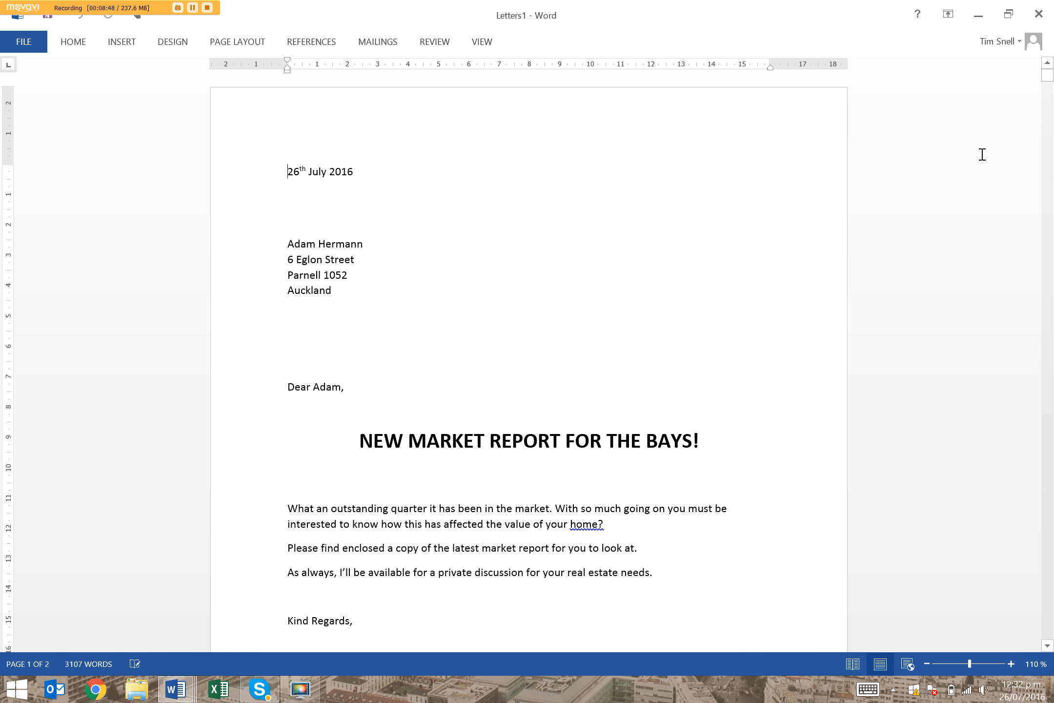
Expand the recipient's shortened first name to its full form in the address block of the third merged letter
{"action": "scroll", "coordinate": [636, 226], "scroll_direction": "down", "scroll_amount": 15}
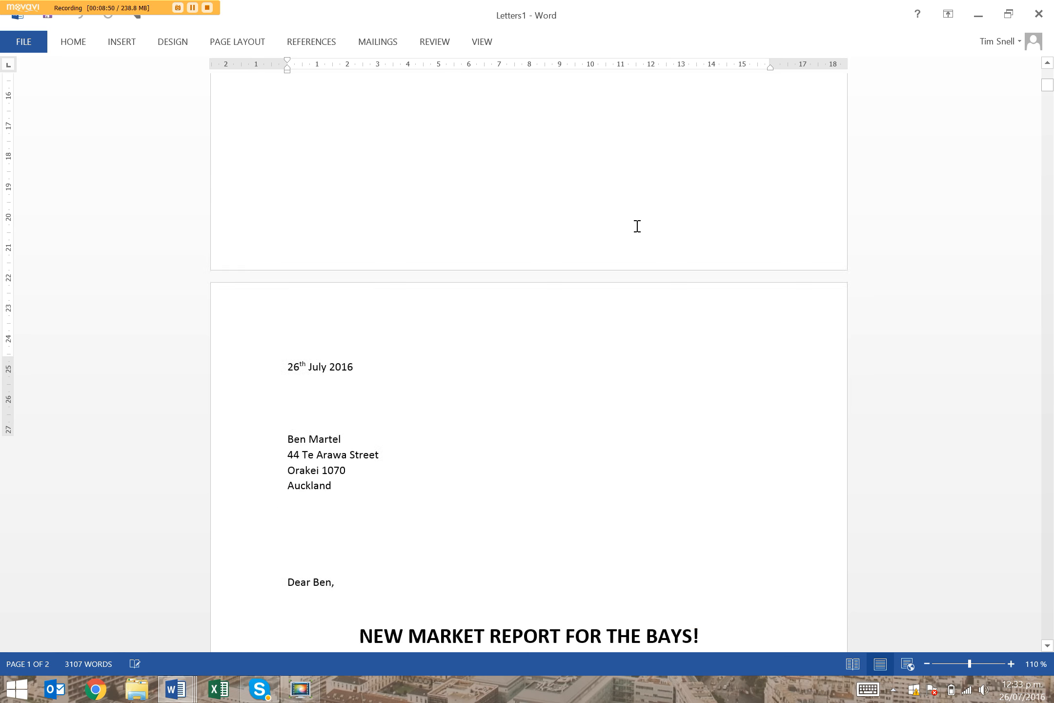
{"action": "scroll", "coordinate": [637, 226], "scroll_direction": "down", "scroll_amount": 15}
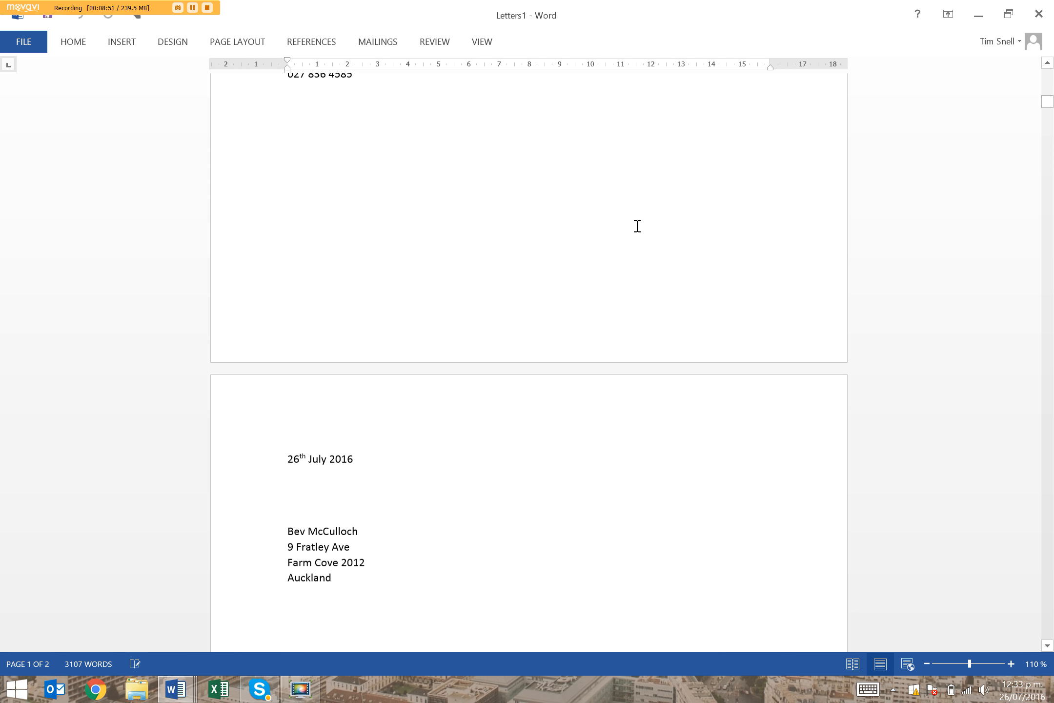
{"action": "scroll", "coordinate": [637, 226], "scroll_direction": "down", "scroll_amount": 3}
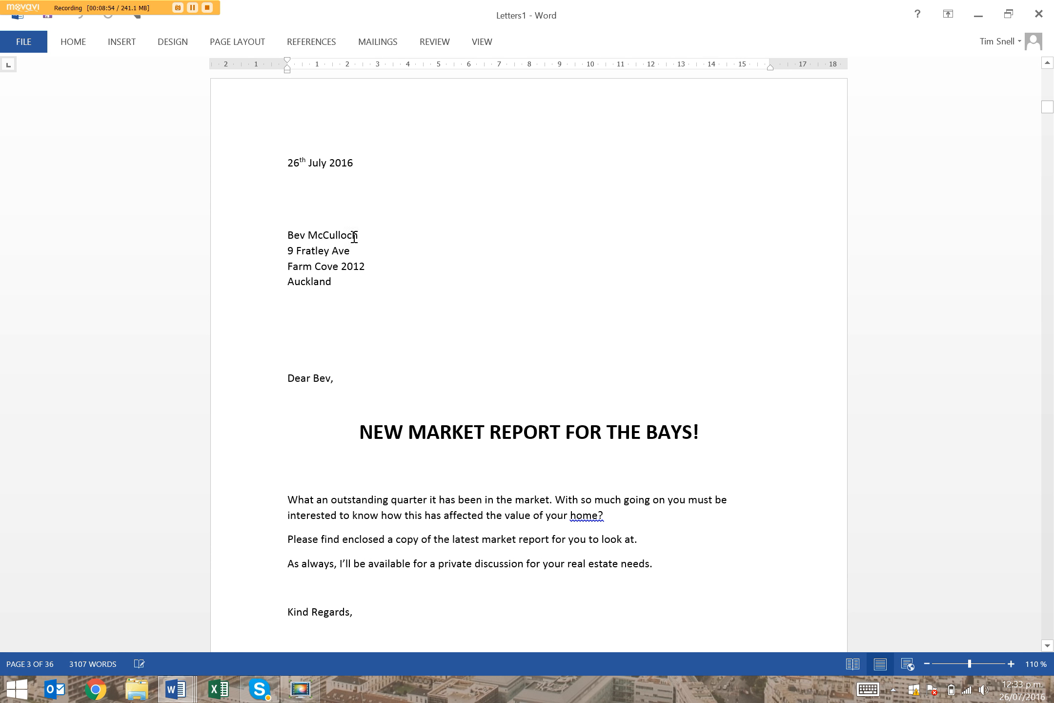
{"action": "left_click", "coordinate": [304, 233]}
{"action": "type", "text": "erley"}
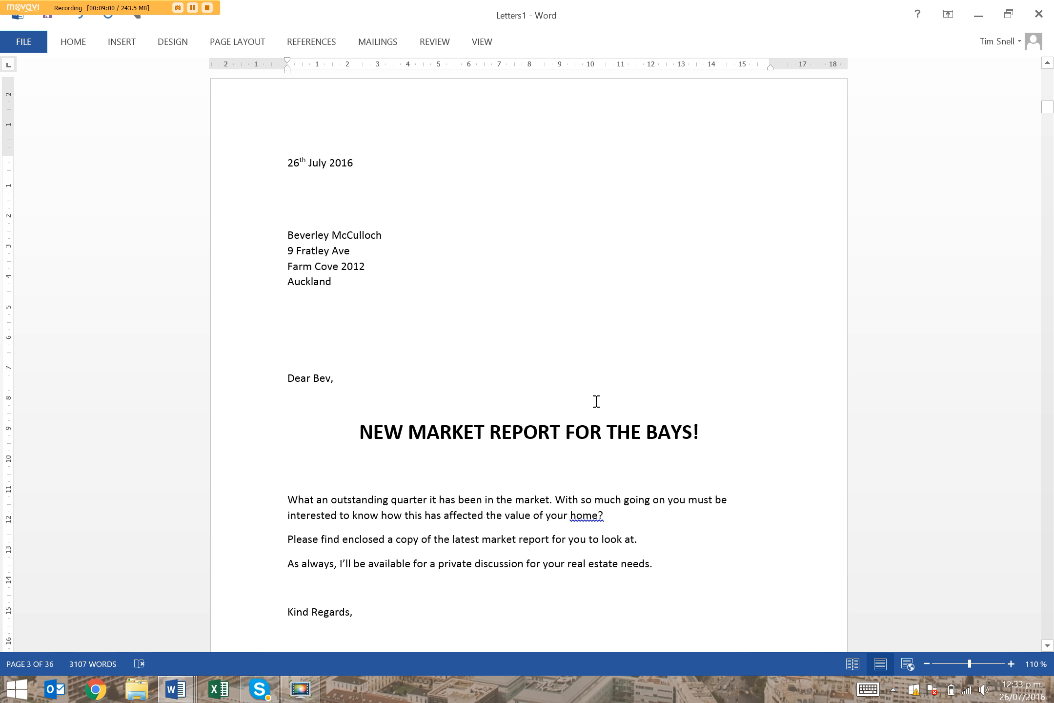
Delete the fourth merged letter, the one with a recipient name but no address, from the date through the signature
{"action": "scroll", "coordinate": [596, 401], "scroll_direction": "down", "scroll_amount": 15}
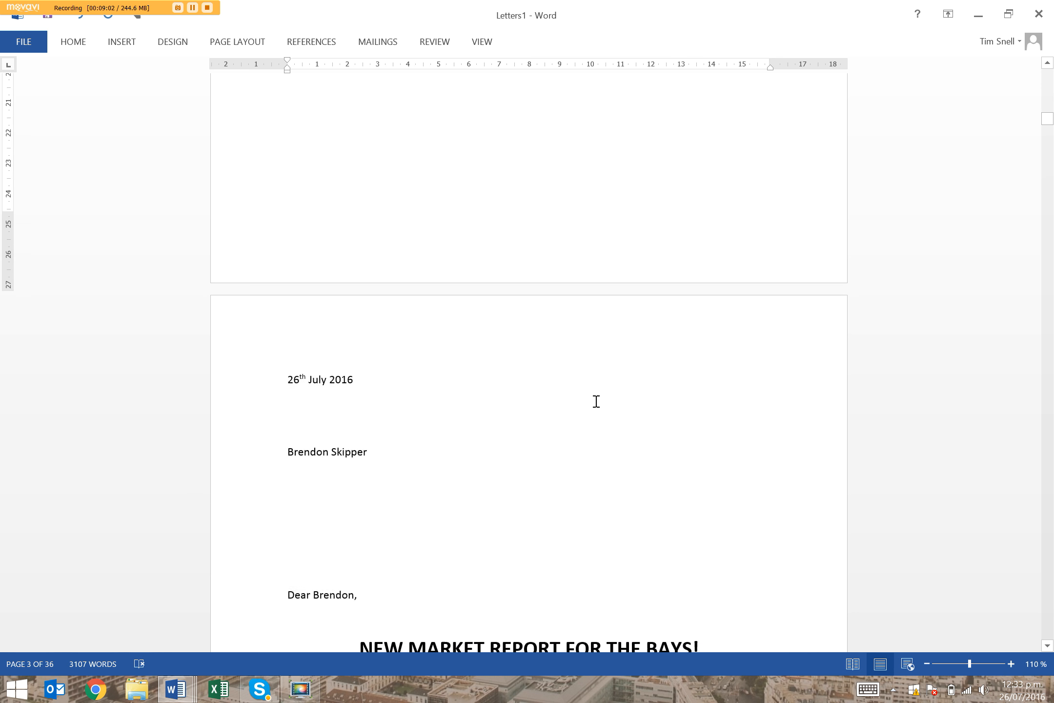
{"action": "scroll", "coordinate": [596, 401], "scroll_direction": "down", "scroll_amount": 3}
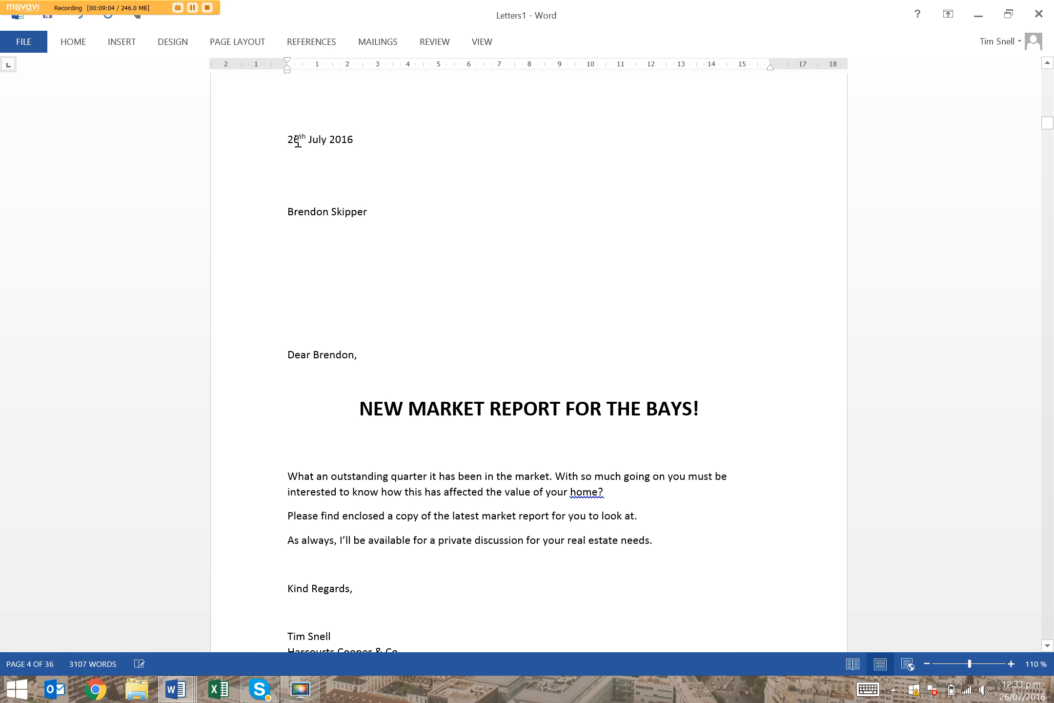
{"action": "left_click_drag", "start_coordinate": [406, 250], "coordinate": [518, 558]}
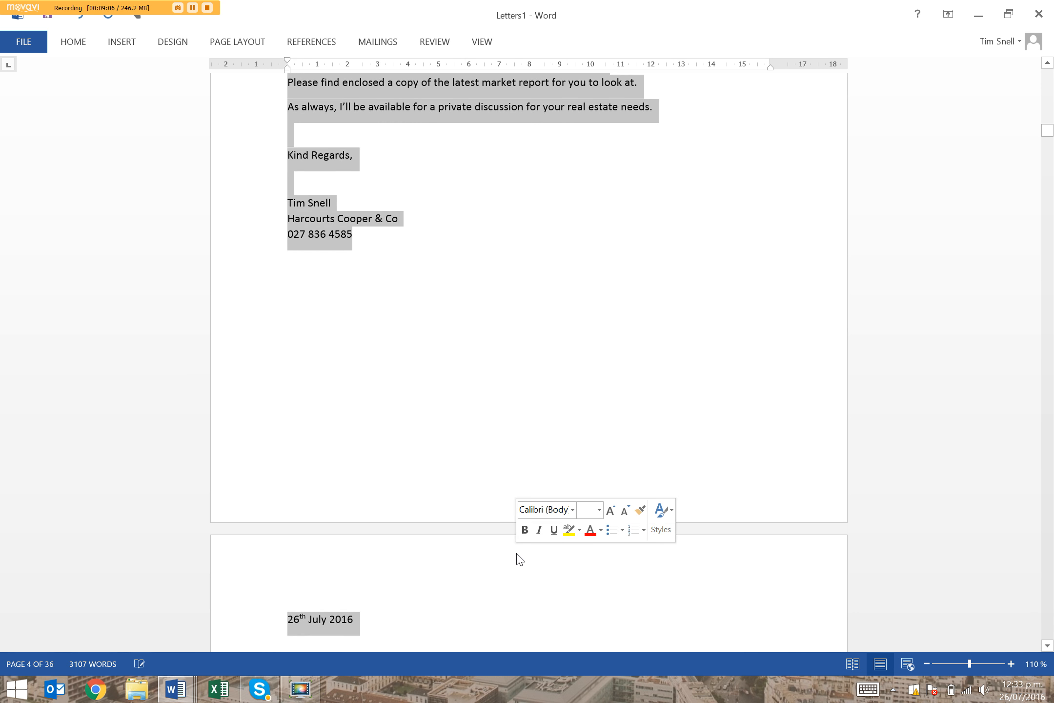
{"action": "double_click", "coordinate": [470, 501]}
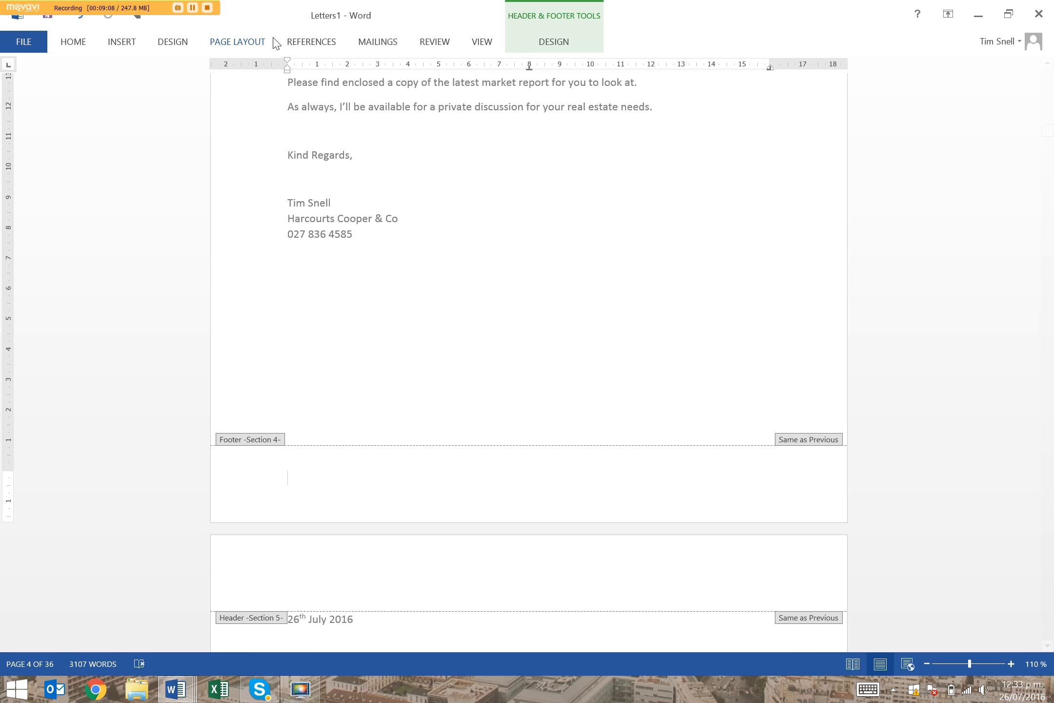
{"action": "double_click", "coordinate": [323, 234]}
{"action": "left_click_drag", "start_coordinate": [393, 243], "coordinate": [463, 570]}
{"action": "left_click", "coordinate": [306, 249]}
{"action": "scroll", "coordinate": [468, 573], "scroll_direction": "down", "scroll_amount": 5}
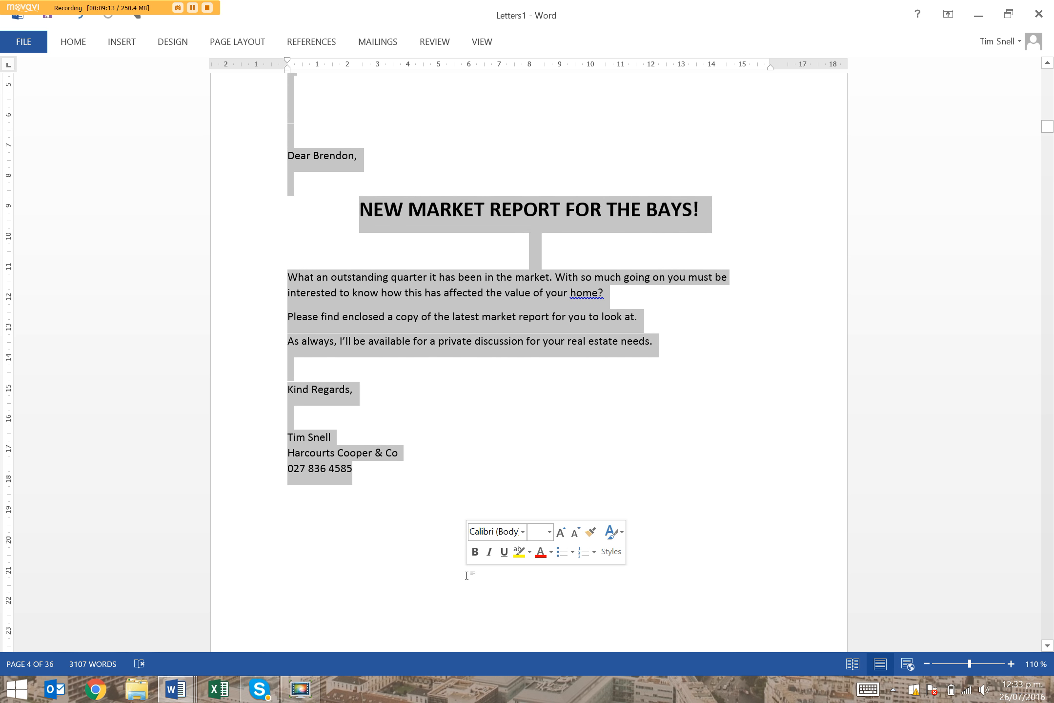
{"action": "key", "text": "Delete"}
{"action": "scroll", "coordinate": [492, 470], "scroll_direction": "down", "scroll_amount": 3}
{"action": "scroll", "coordinate": [492, 470], "scroll_direction": "up", "scroll_amount": 4}
{"action": "scroll", "coordinate": [492, 470], "scroll_direction": "up", "scroll_amount": 10}
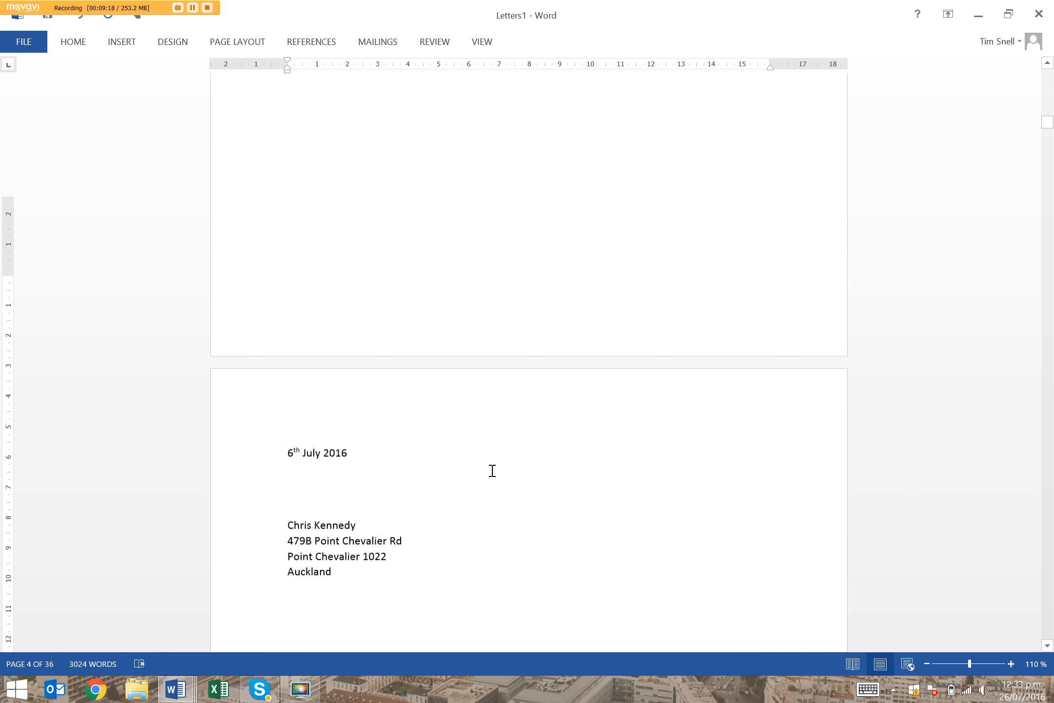
Return to the first merged letter, open the print settings with its preview, and close the merged document without saving
{"action": "scroll", "coordinate": [492, 470], "scroll_direction": "up", "scroll_amount": 5}
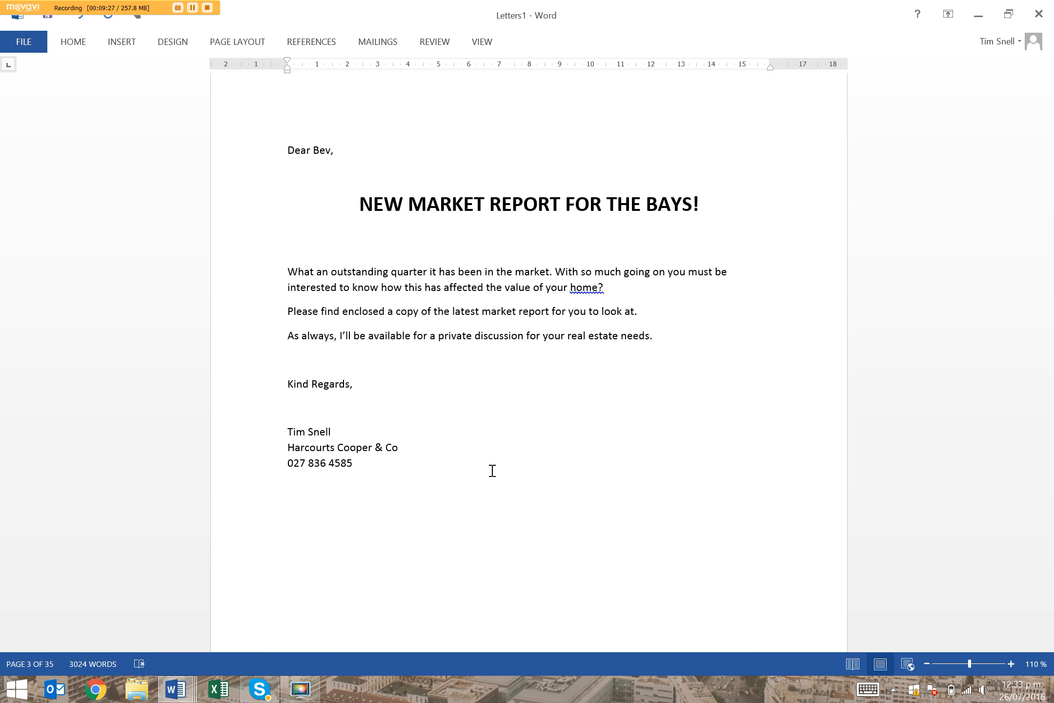
{"action": "scroll", "coordinate": [585, 371], "scroll_direction": "down", "scroll_amount": 20}
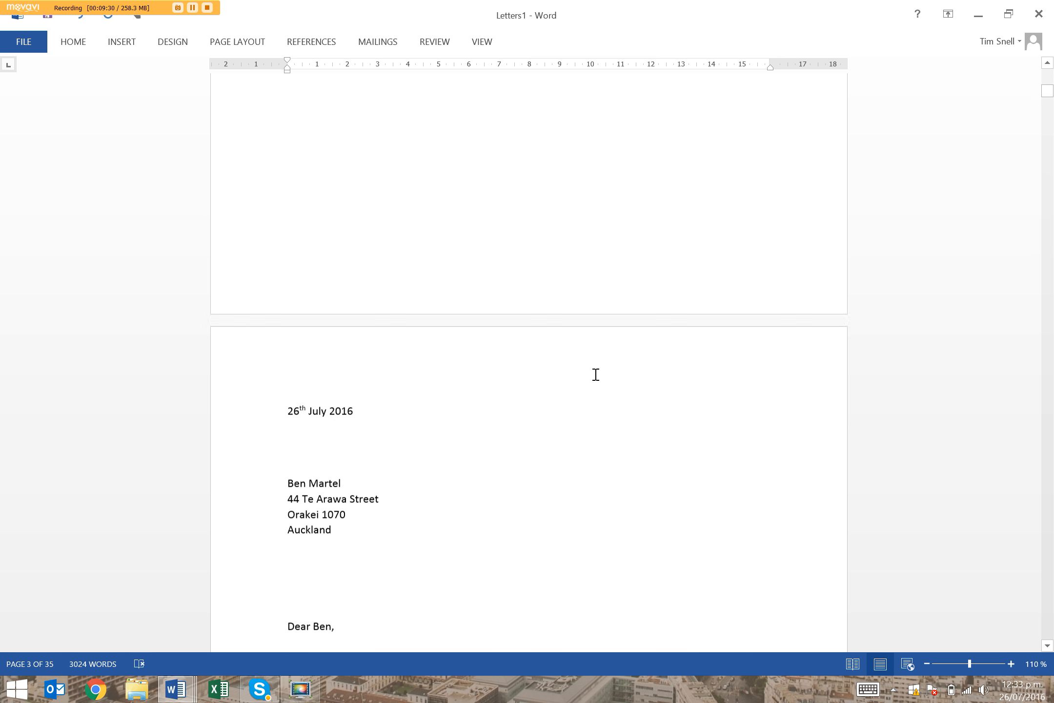
{"action": "scroll", "coordinate": [570, 364], "scroll_direction": "up", "scroll_amount": 7}
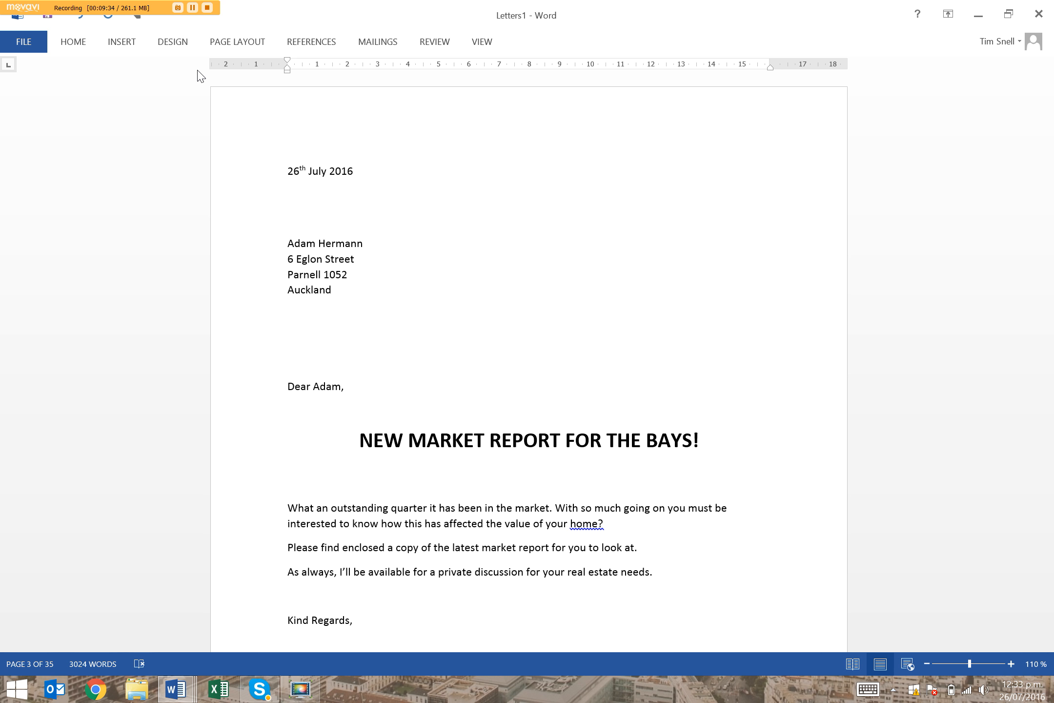
{"action": "key", "text": "ctrl+p"}
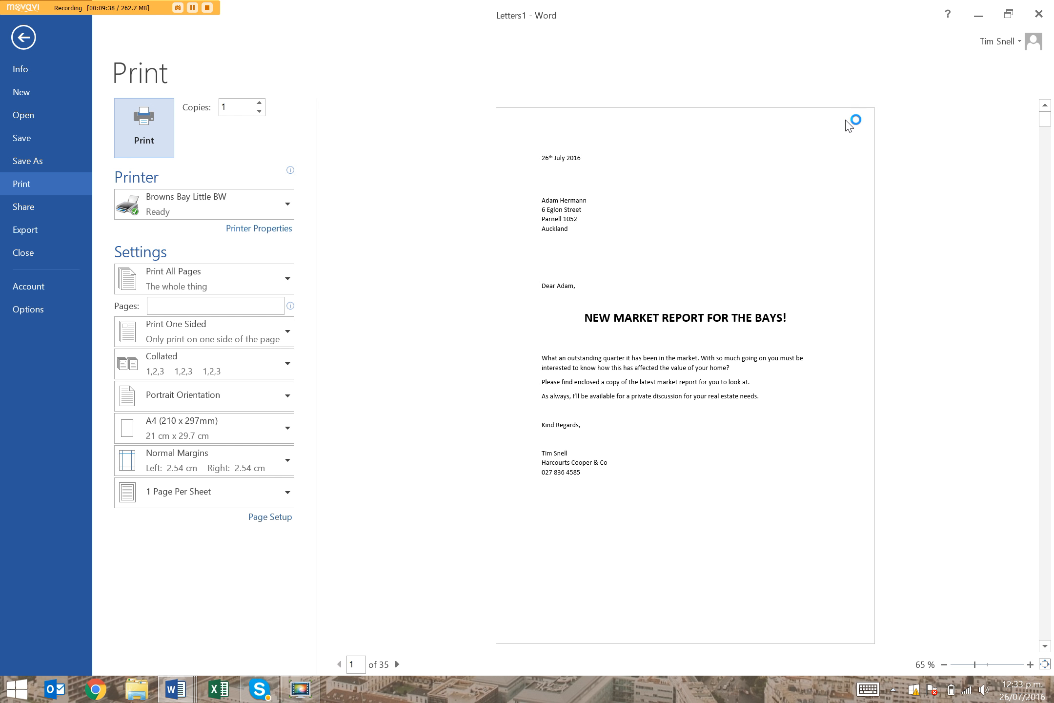
{"action": "left_click", "coordinate": [1038, 14]}
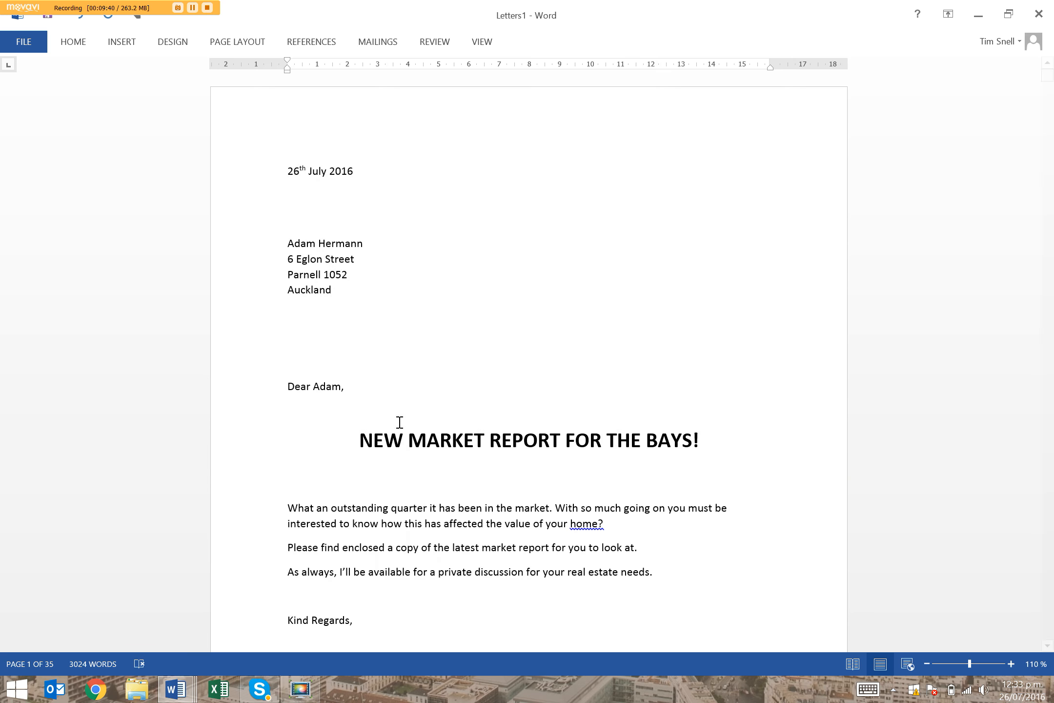
{"action": "left_click", "coordinate": [527, 373]}
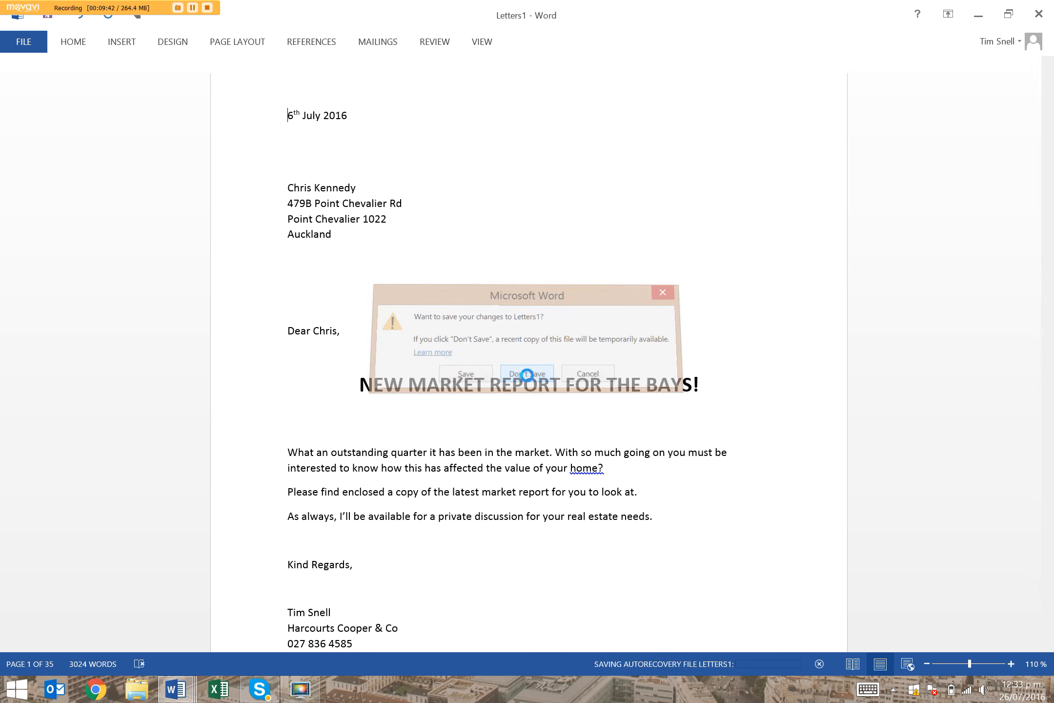
Switch to the Mail Merge Basics Instructions document and review its steps on downloading the database, writing the letter and merging
{"action": "mouse_move", "coordinate": [175, 688]}
{"action": "left_click", "coordinate": [218, 625]}
{"action": "left_click", "coordinate": [383, 329]}
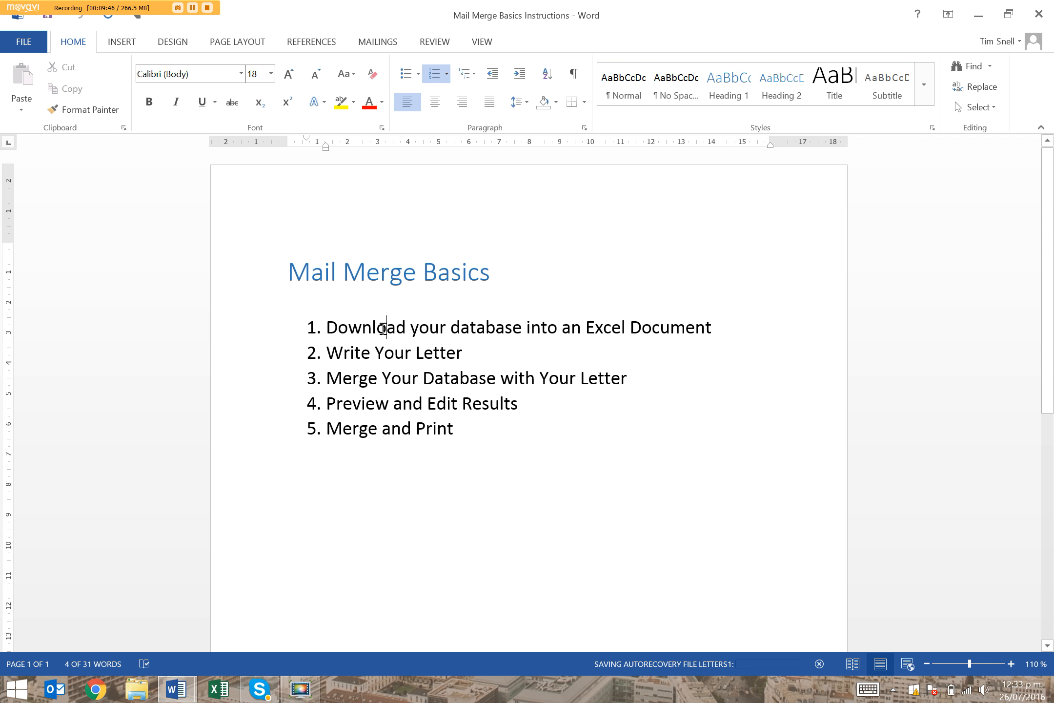
{"action": "left_click_drag", "start_coordinate": [588, 329], "coordinate": [669, 342]}
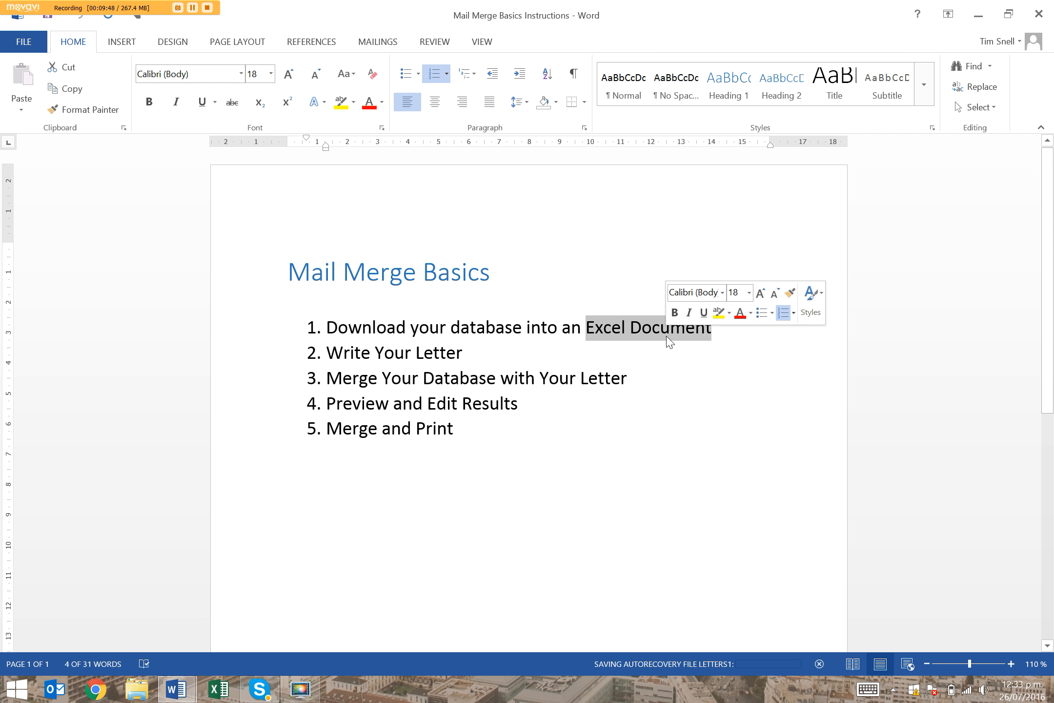
{"action": "left_click_drag", "start_coordinate": [470, 349], "coordinate": [332, 339]}
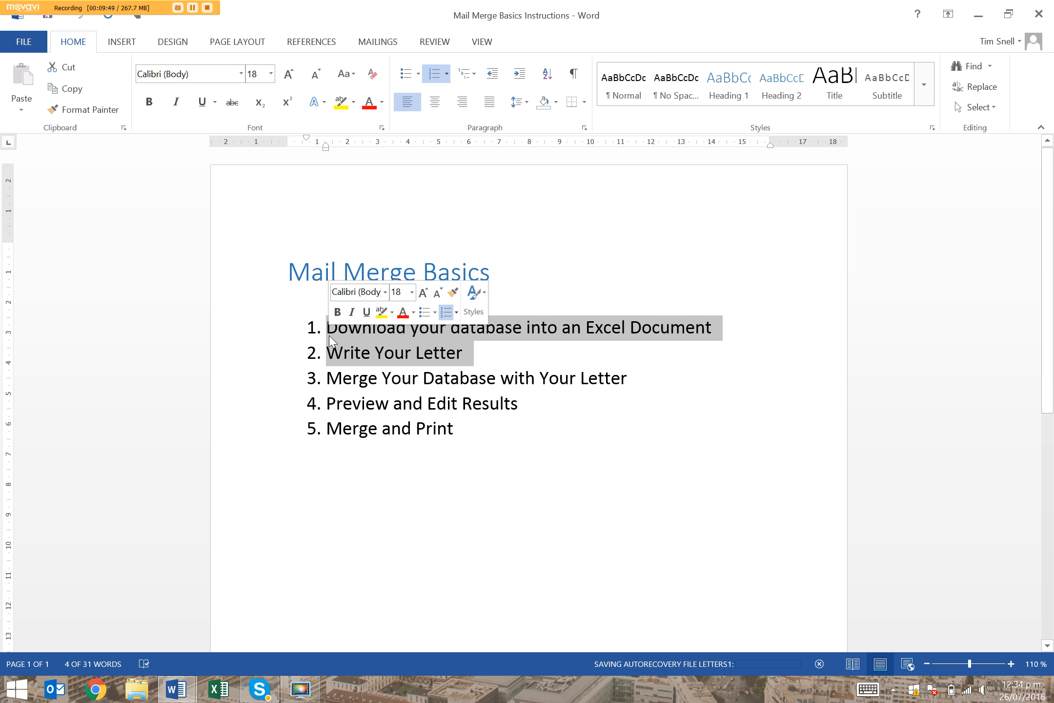
{"action": "left_click", "coordinate": [347, 379]}
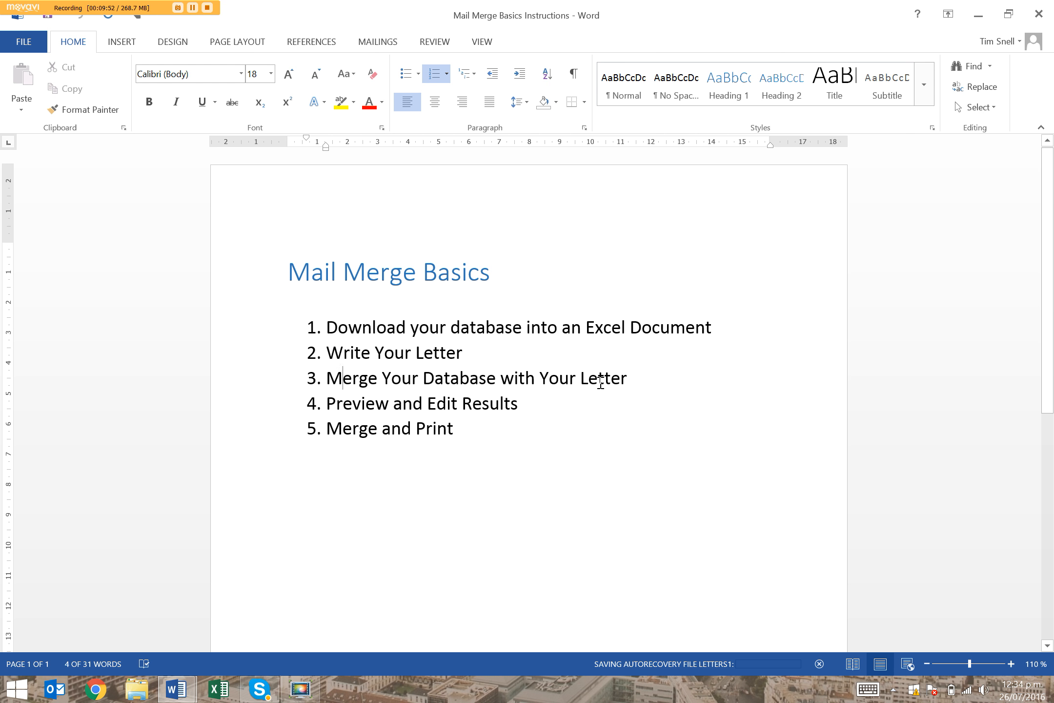